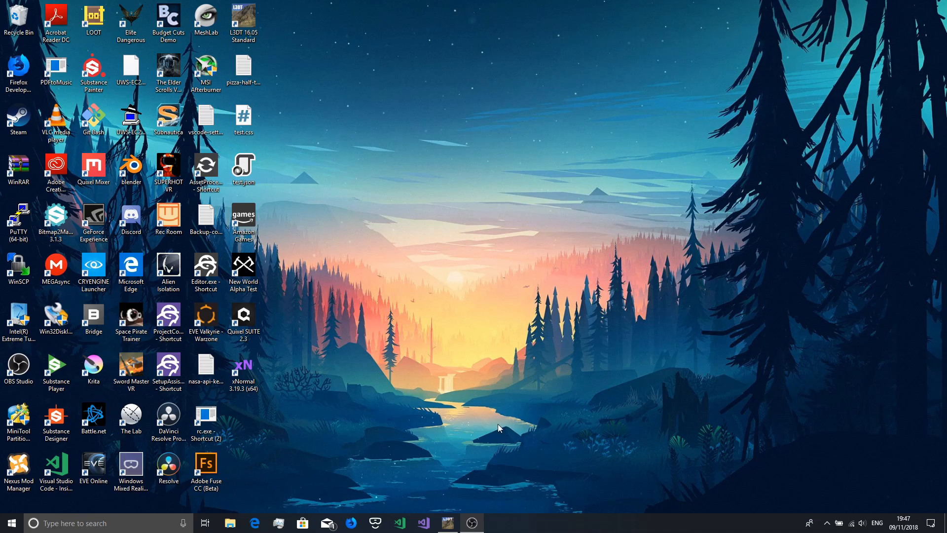
Open L3DT and start a new project of the recommended designable map type
click(448, 523)
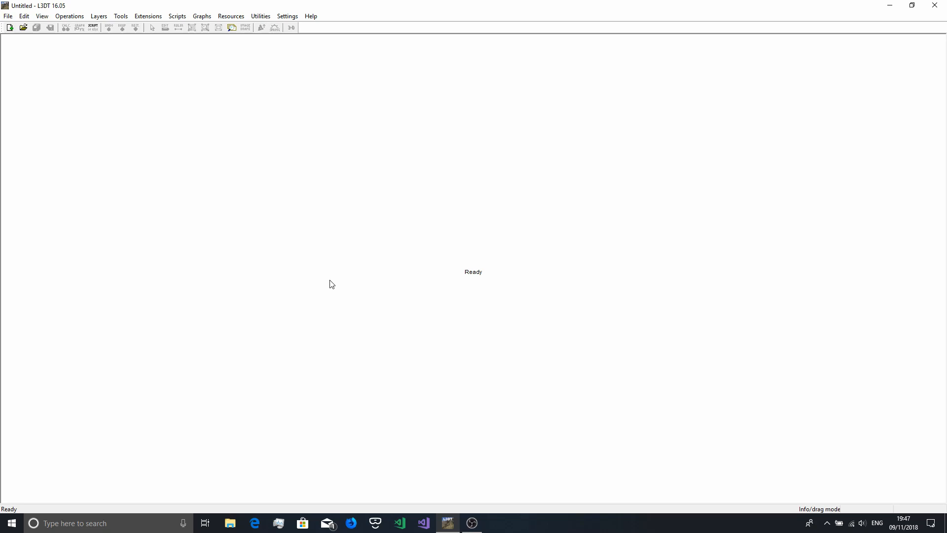
click(8, 16)
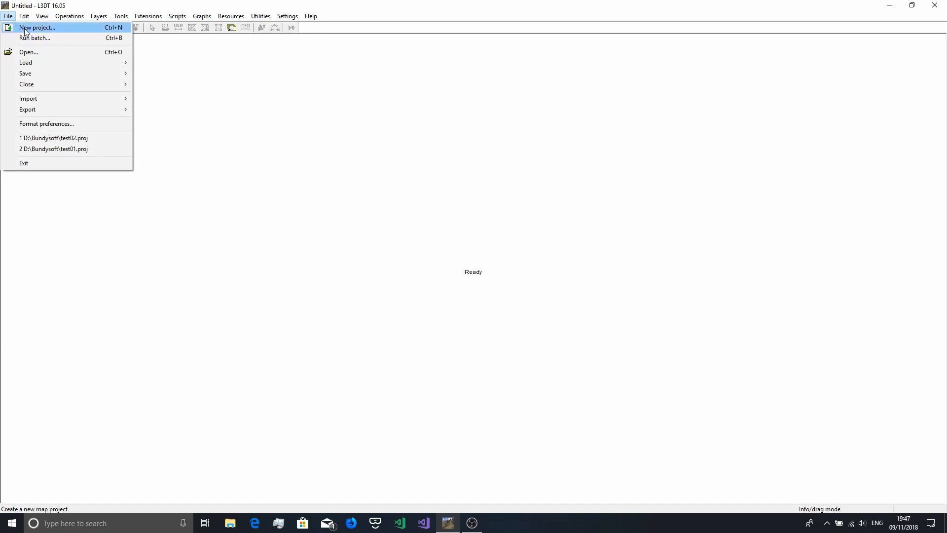
click(25, 28)
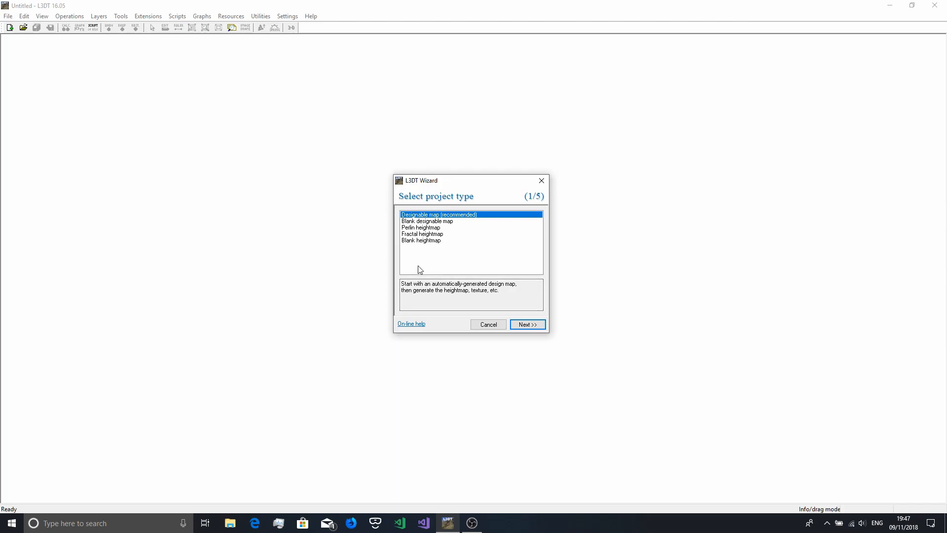
click(527, 324)
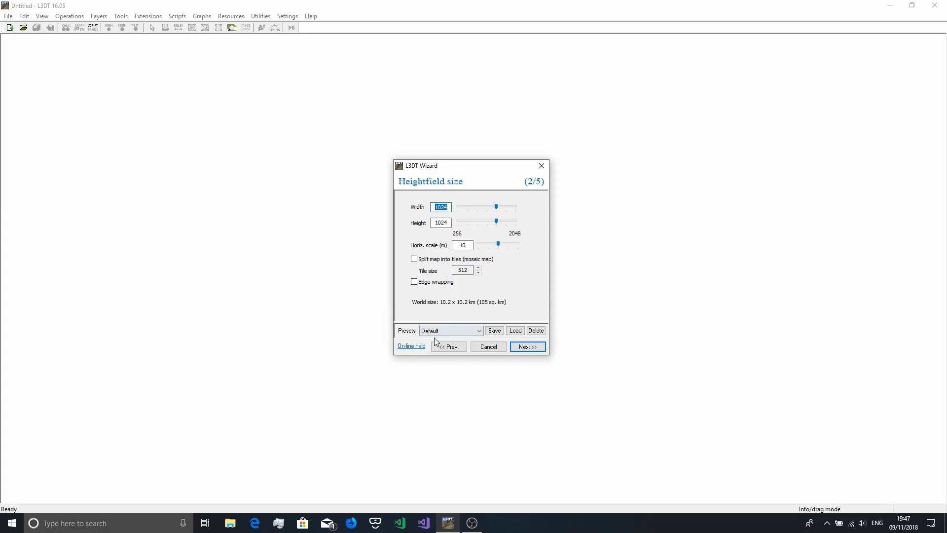
Load the test01 heightfield size preset (512 x 512, 1 m horizontal scale) and accept an HF/DM ratio of 64
click(477, 330)
click(444, 359)
click(508, 332)
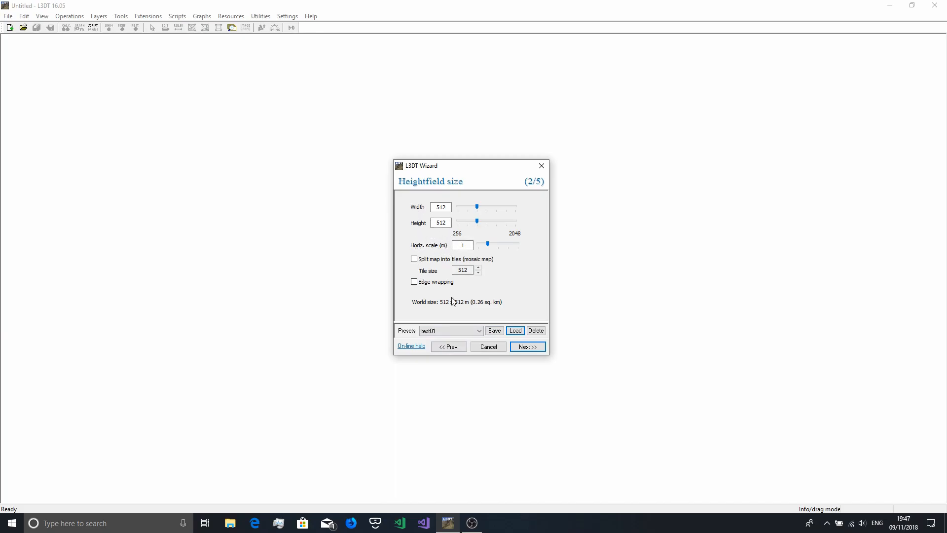
click(516, 346)
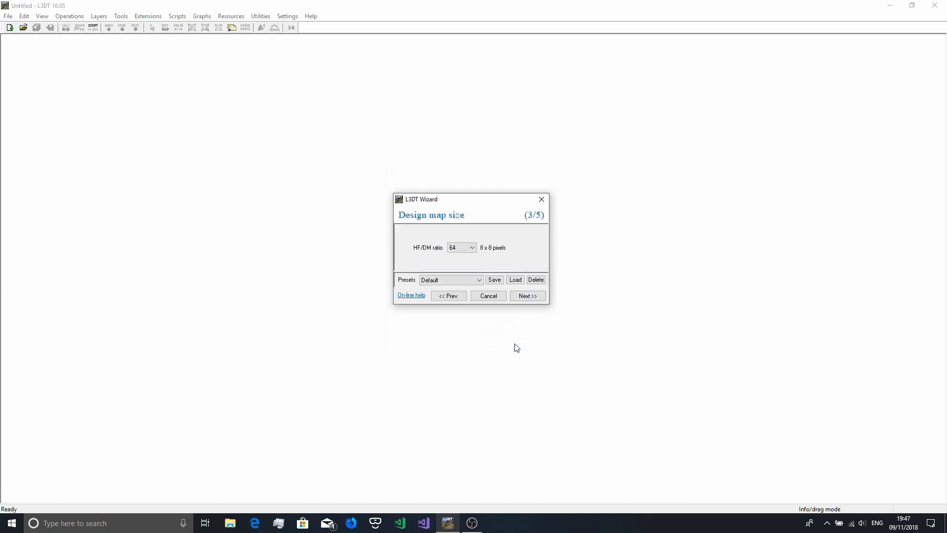
click(514, 294)
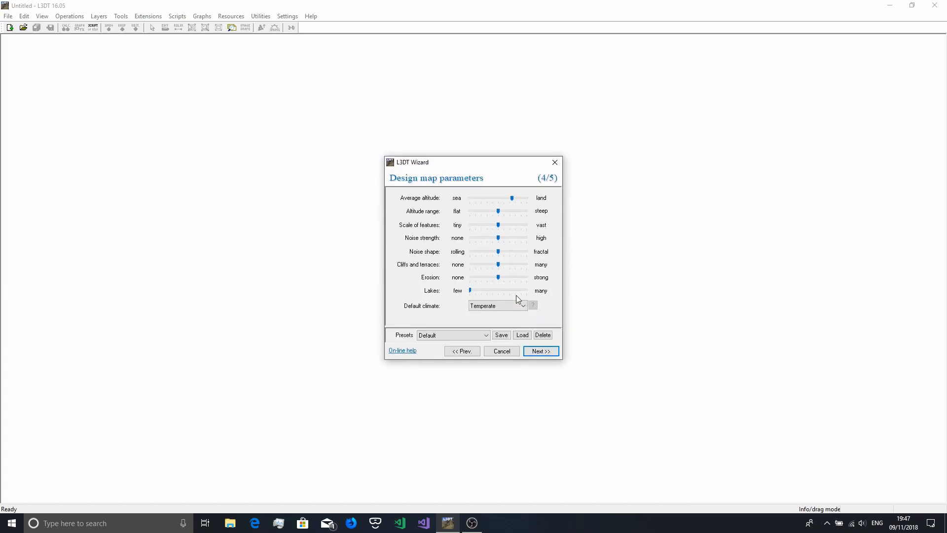
Load the test01 preset for the design map parameters and continue to the calculation queue
click(454, 334)
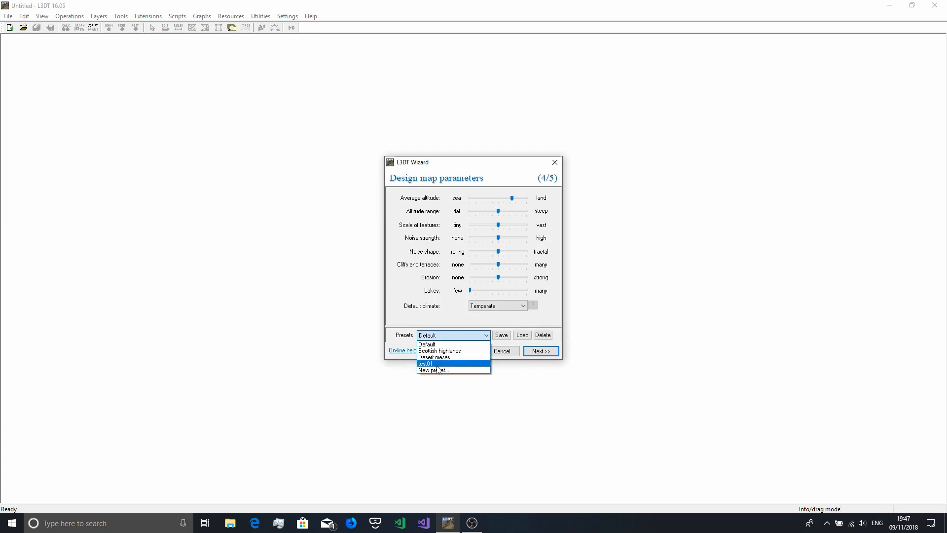
click(435, 364)
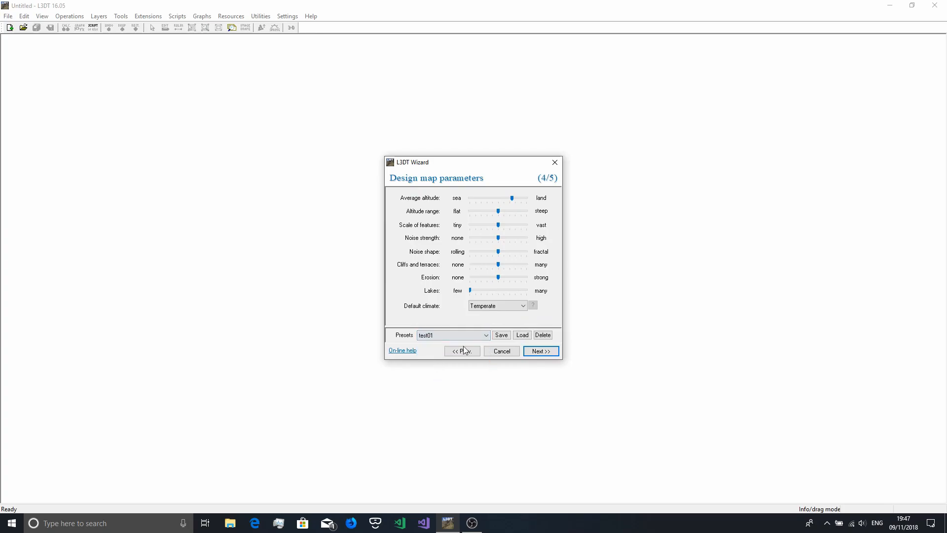
click(522, 335)
click(511, 308)
click(511, 308)
key(Return)
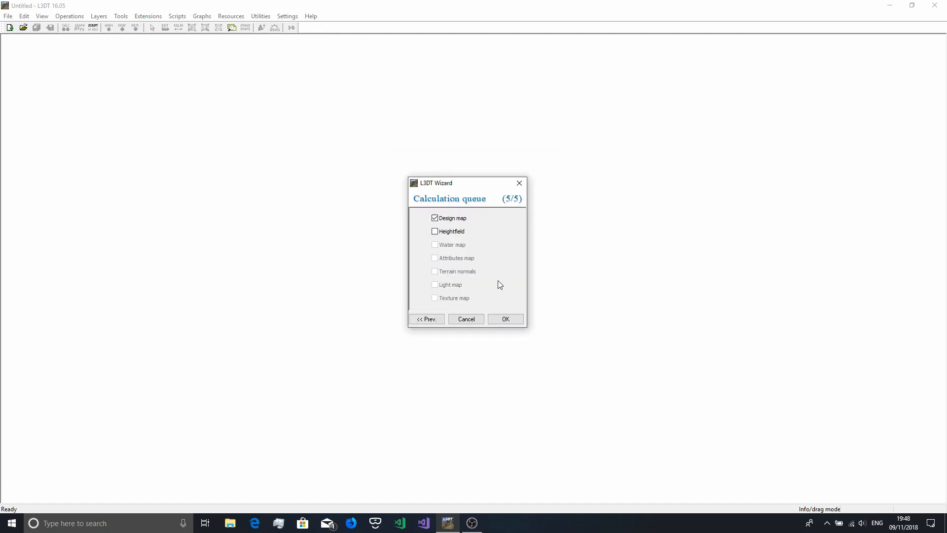
Add the heightfield, attributes map and texture map to the calculation queue alongside the design map
click(435, 232)
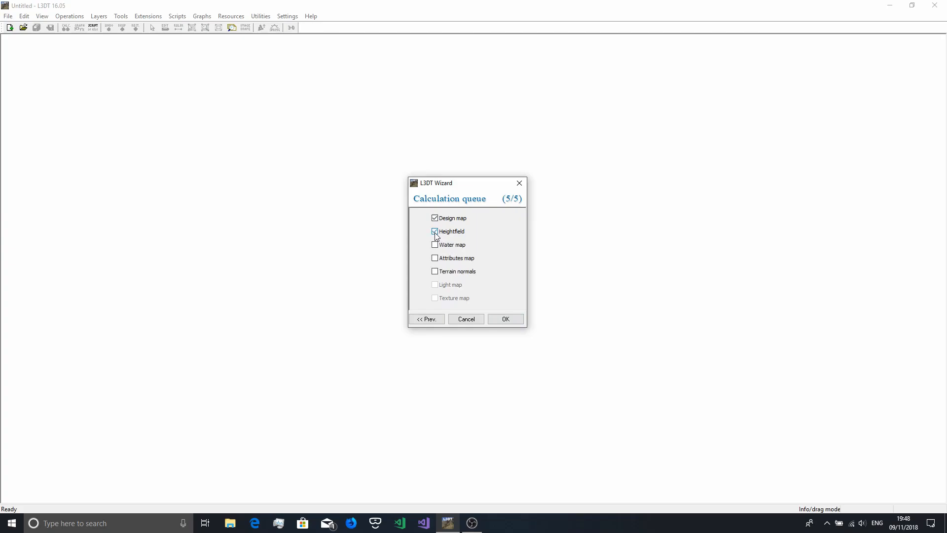
click(435, 259)
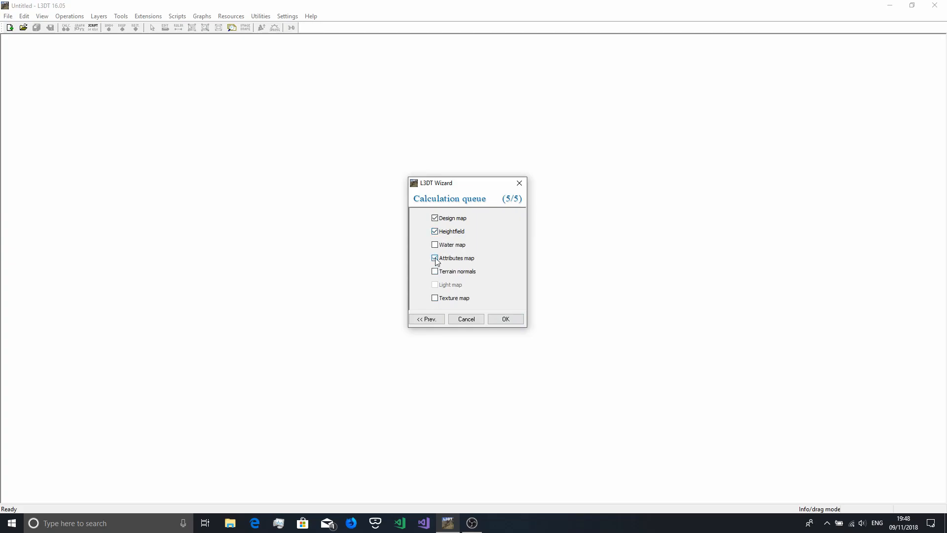
click(435, 297)
click(508, 320)
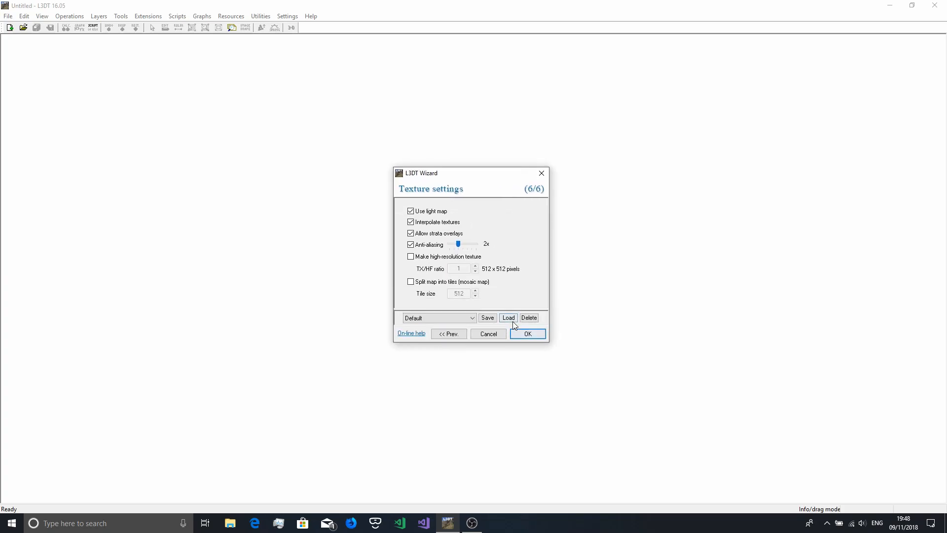
Load the test01 texture settings preset and generate the queued maps
click(438, 317)
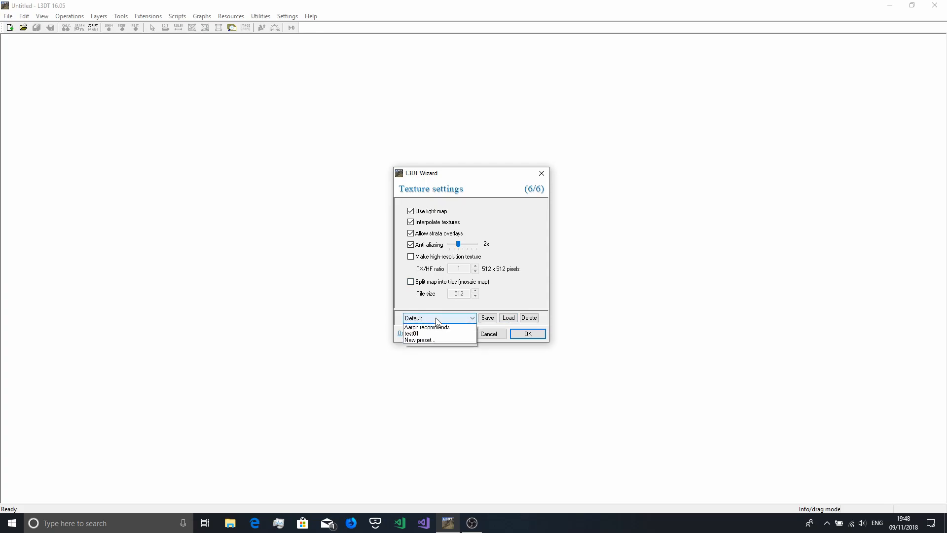
click(422, 342)
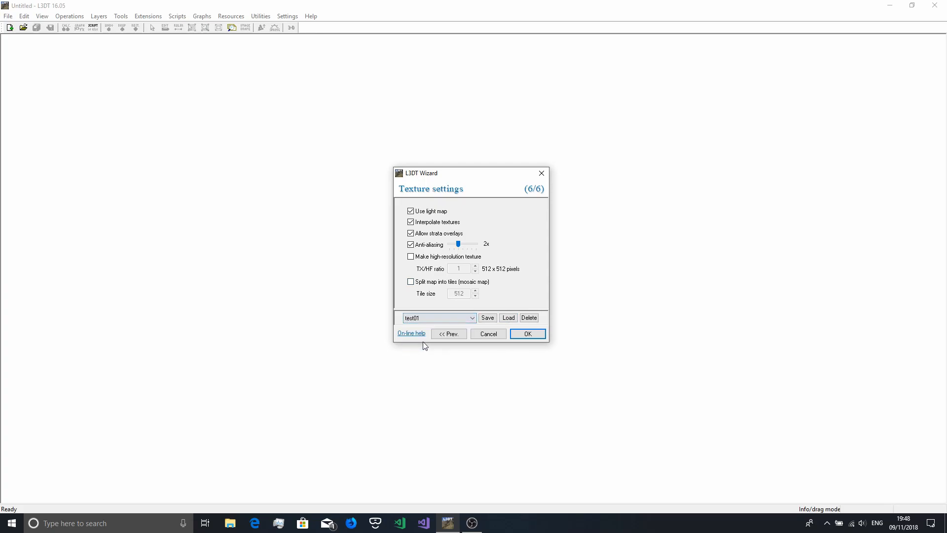
click(509, 318)
click(504, 317)
click(527, 334)
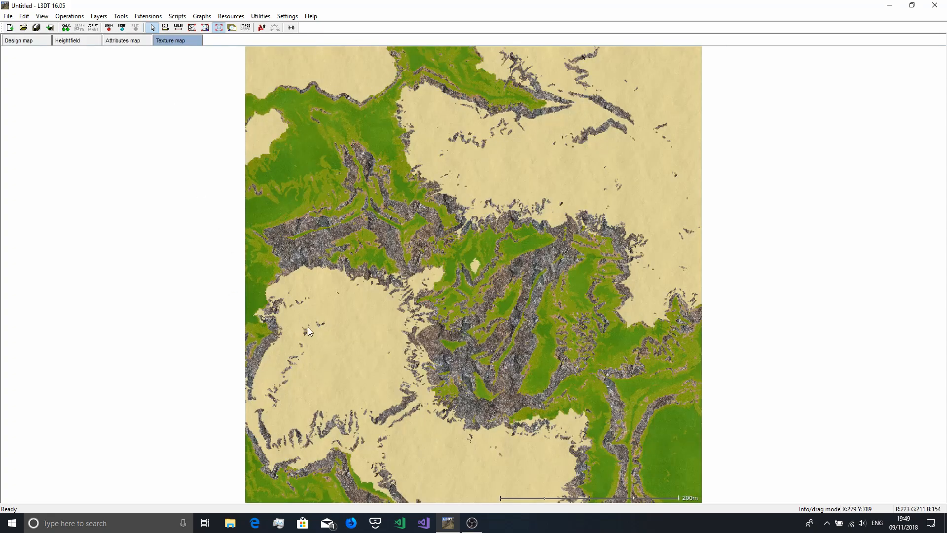
Check the heightfield, return to the design map and set its editing brush to a square shape of size 5
click(69, 44)
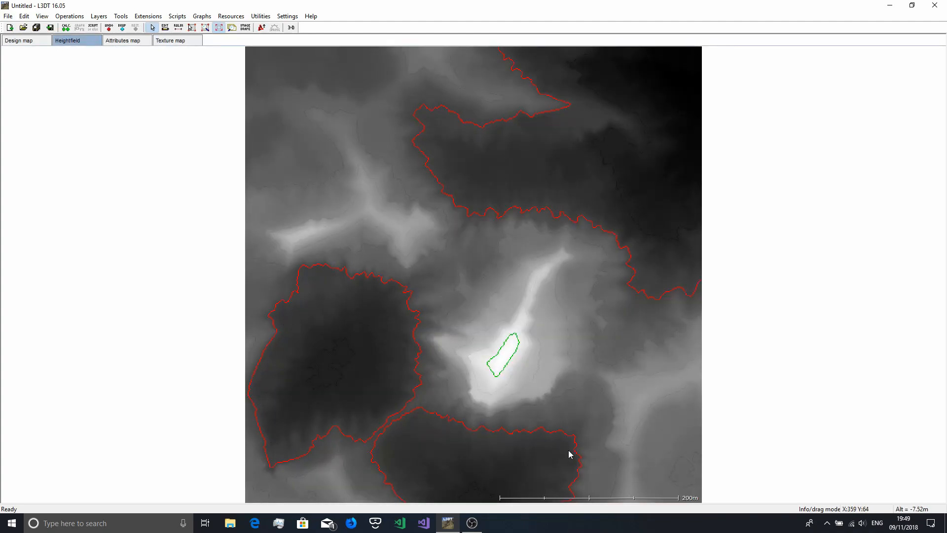
click(30, 46)
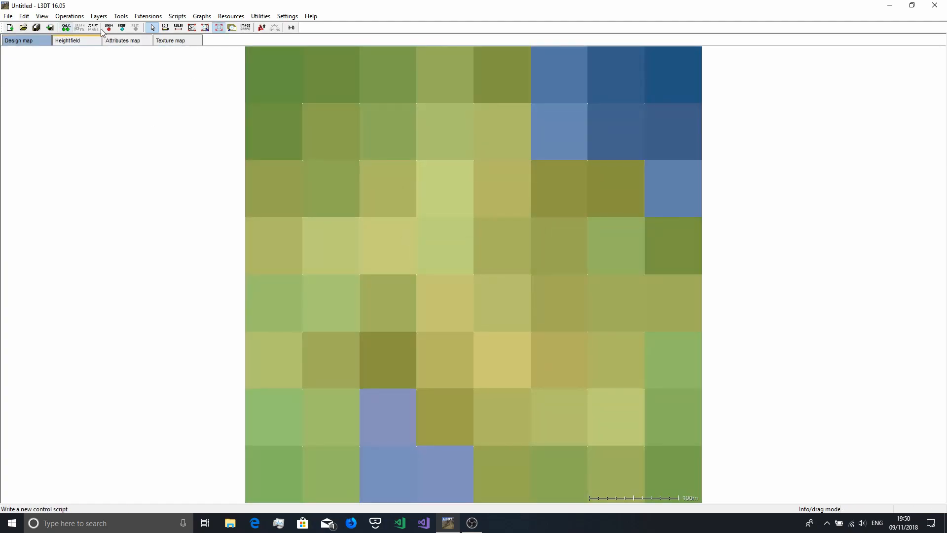
click(166, 27)
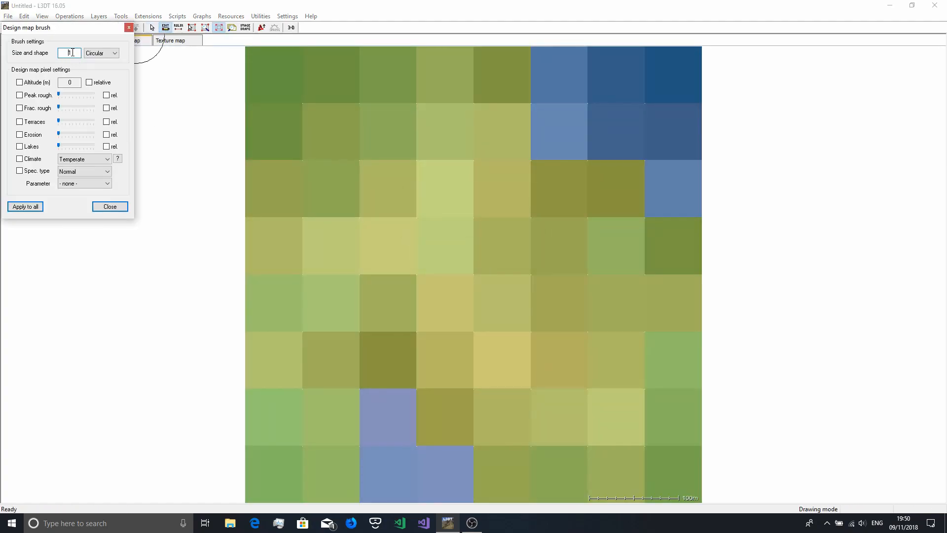
click(101, 53)
click(94, 67)
double_click(69, 53)
text(5)
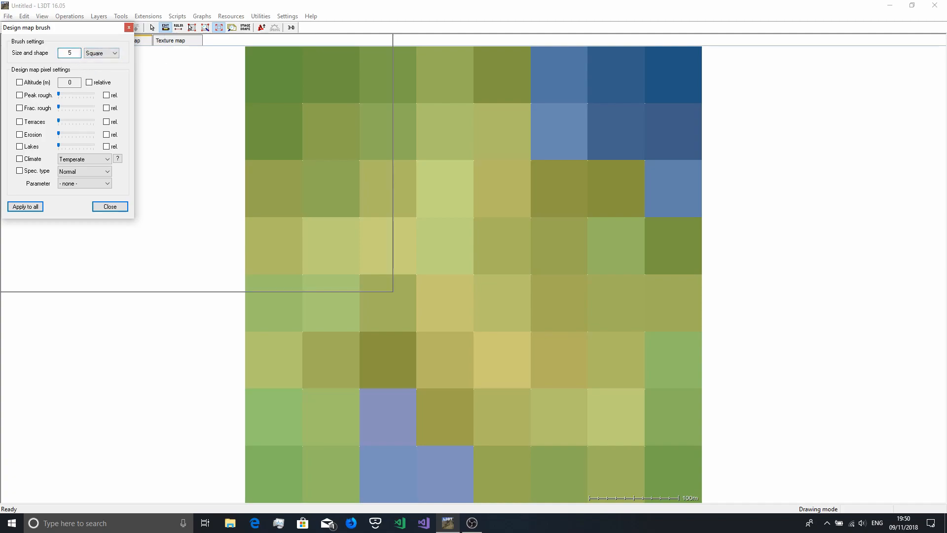
Enable relative altitude for the brush and lower the design map by 20 m
click(19, 82)
click(88, 81)
click(479, 269)
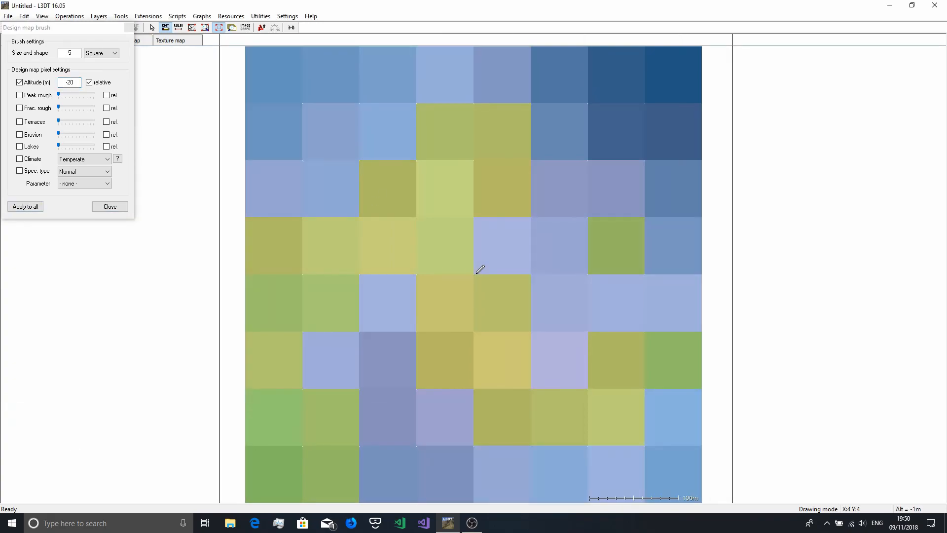
Set the brush's relative altitude to 20 m and raise the whole design map repeatedly until no water cells remain
click(70, 83)
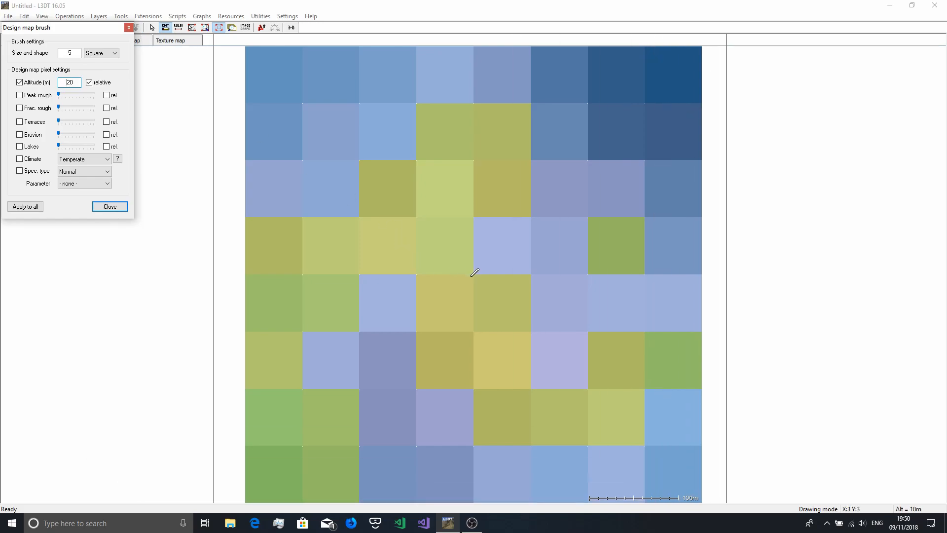
click(477, 271)
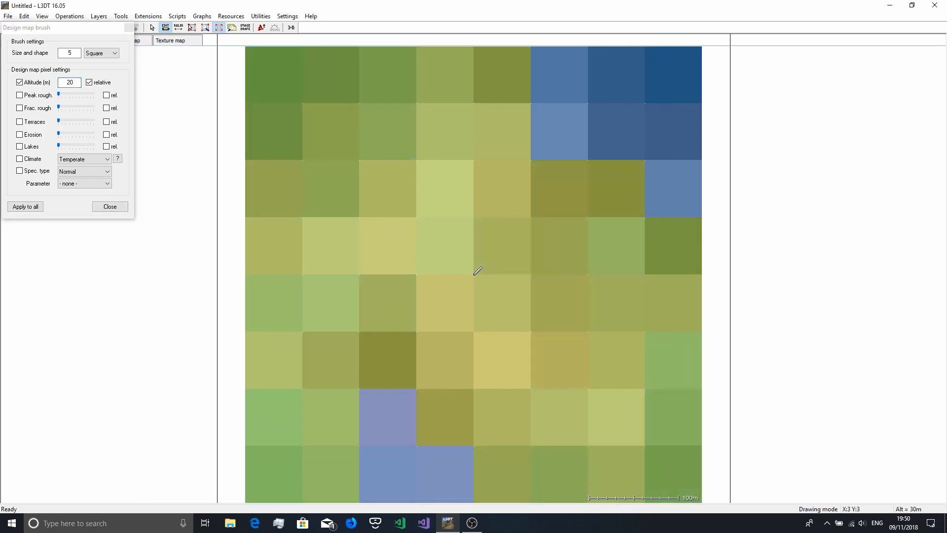
click(478, 271)
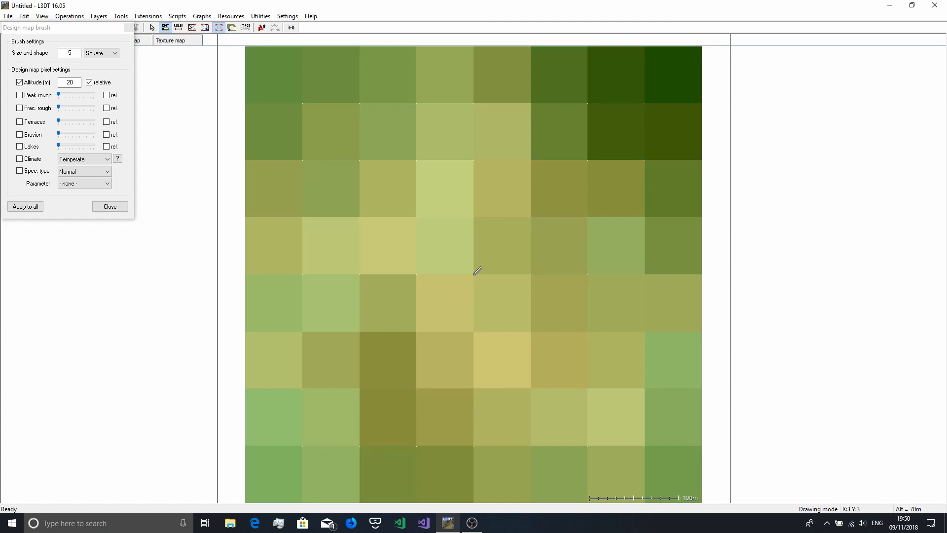
Close the brush and recalculate the heightfield and texture map, leaving the water map out of the queue
click(109, 207)
click(66, 27)
click(440, 234)
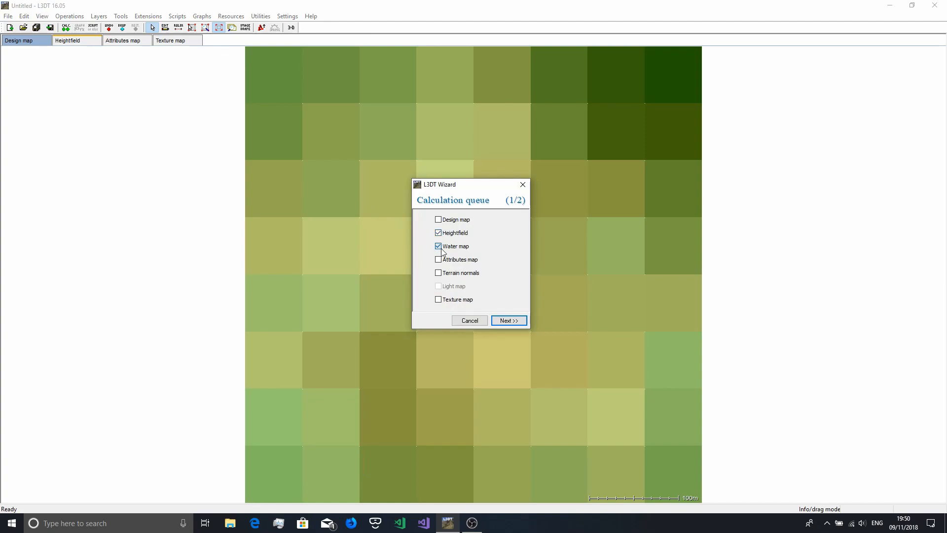
click(439, 300)
click(439, 246)
click(509, 320)
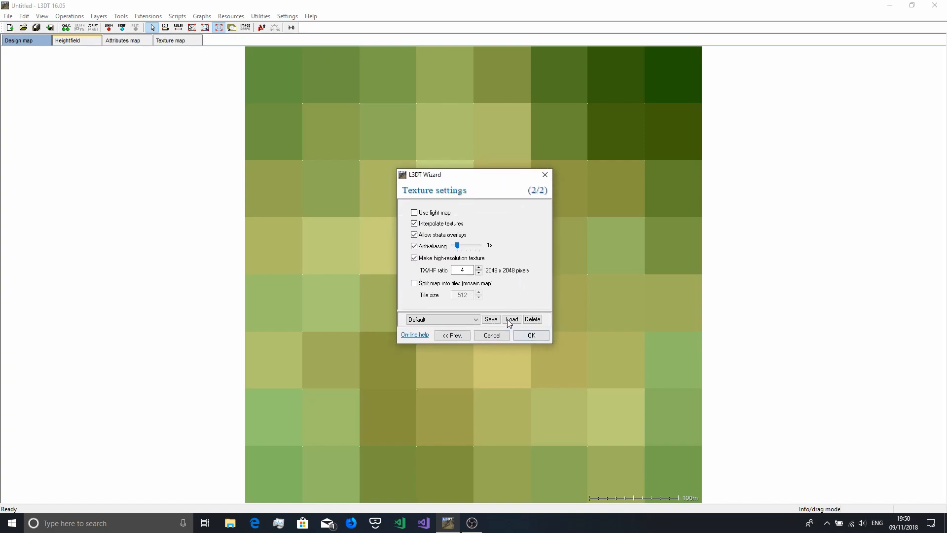
click(436, 260)
click(528, 338)
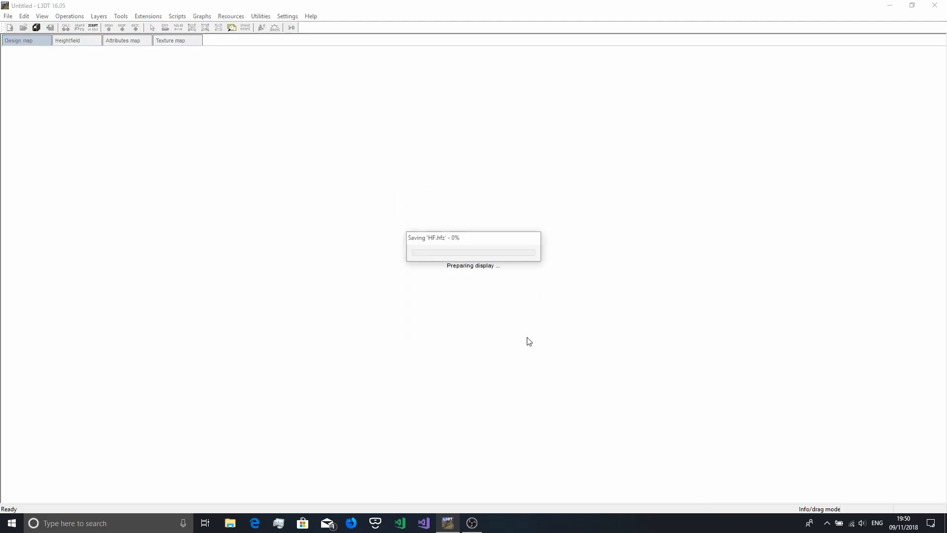
Compare the new heightfield with the design map, repaint altitudes in the design map's upper-right area and recalculate the map layers
click(77, 40)
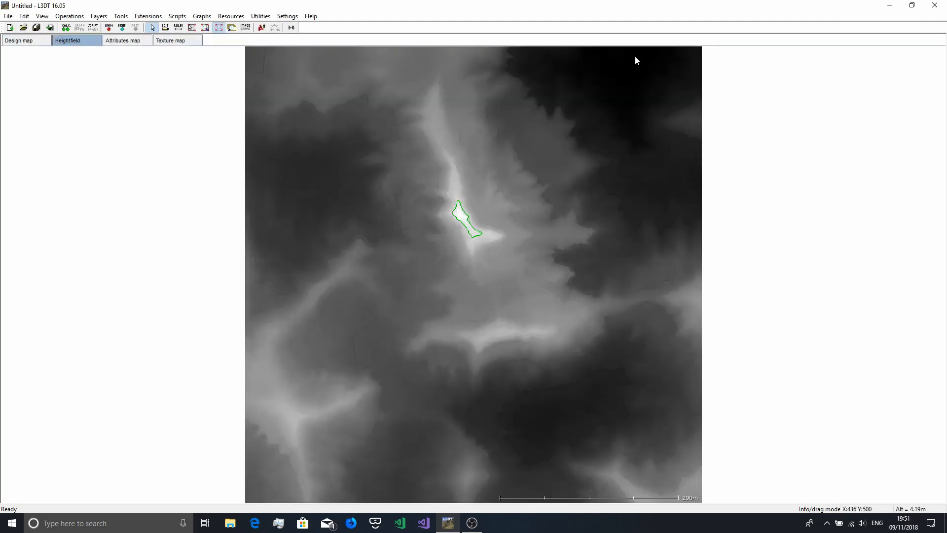
click(27, 41)
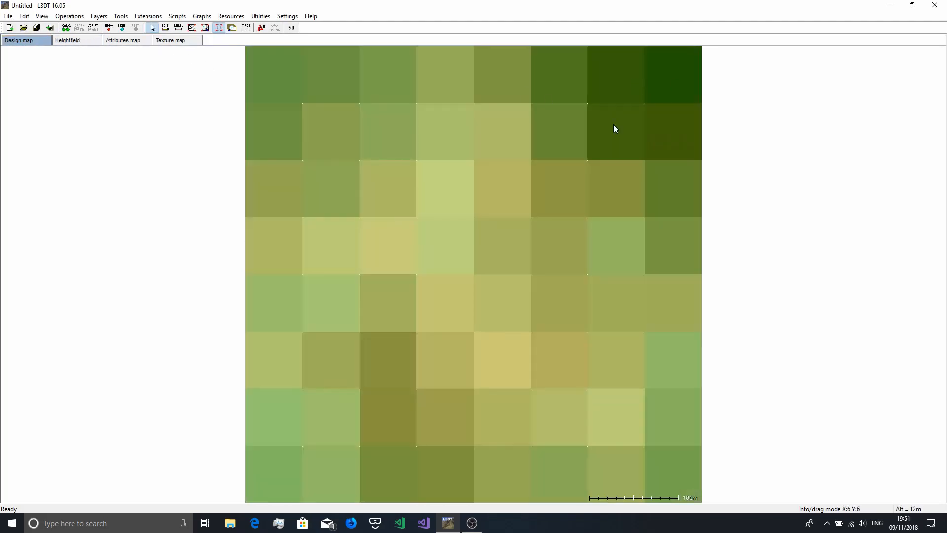
click(165, 27)
click(658, 122)
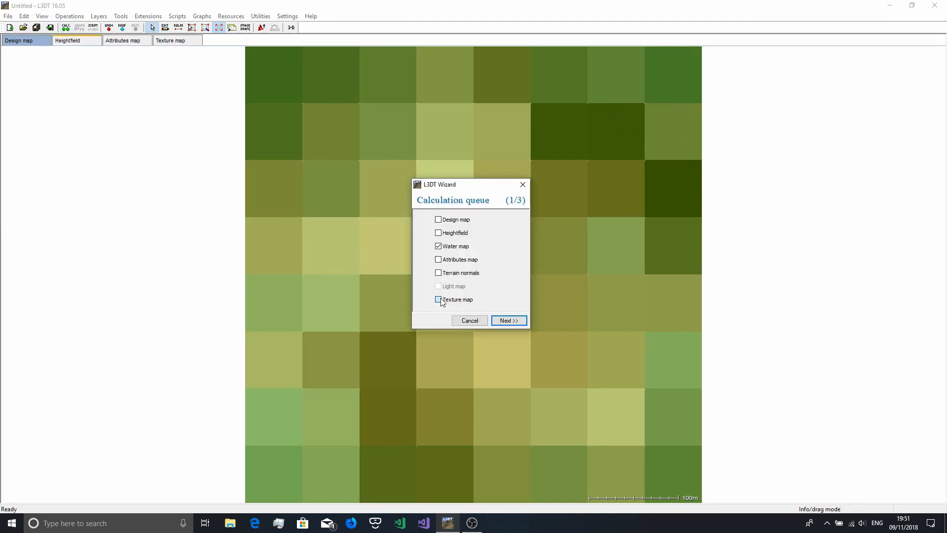
click(507, 319)
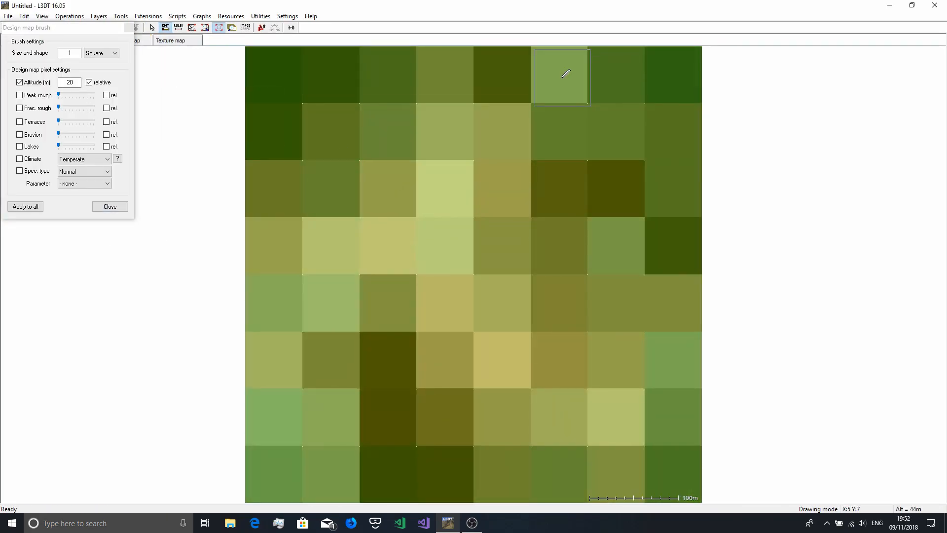
Raise individual upper-right design map cells with a size 1 square brush at 20 m relative altitude and recalculate the heightfield
click(580, 160)
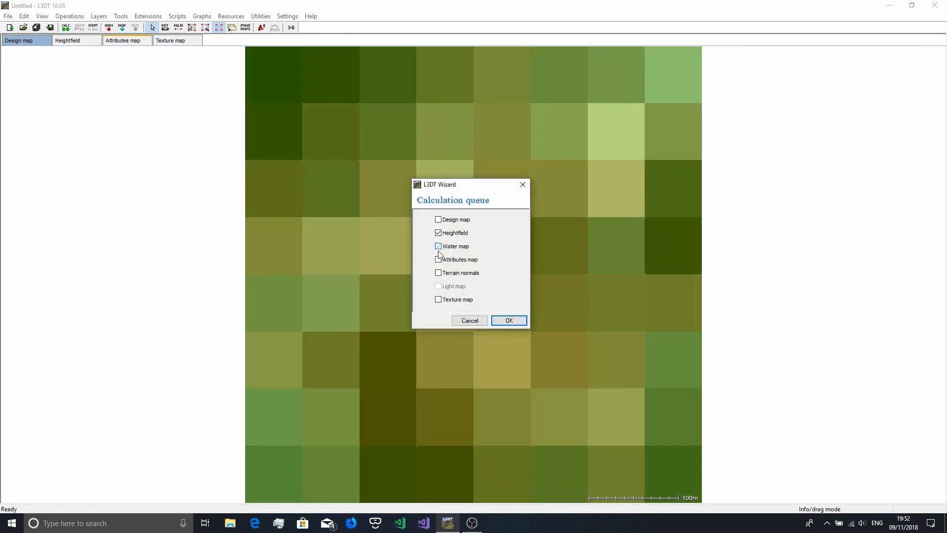
click(508, 318)
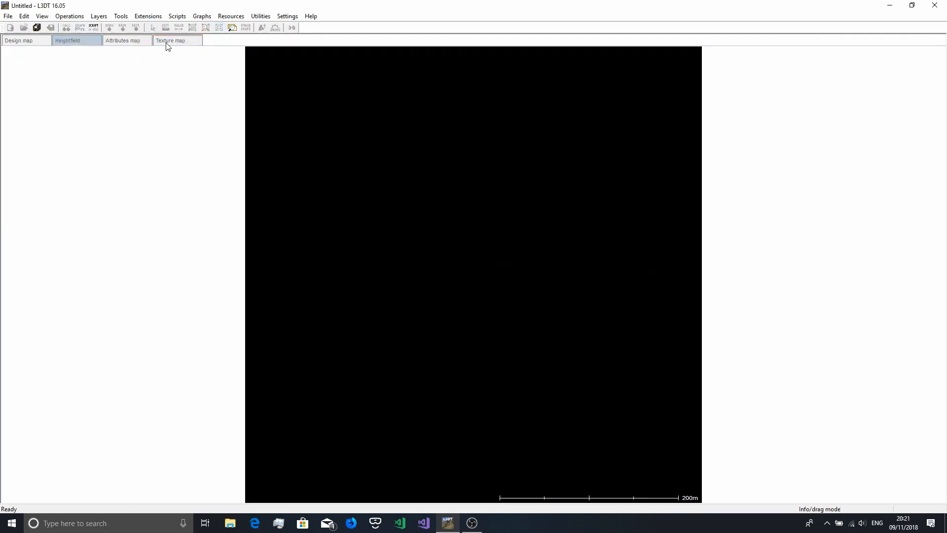
Open the terrain in the Sapphire 3D viewer and accept calculating the texture map's mipmaps
click(291, 27)
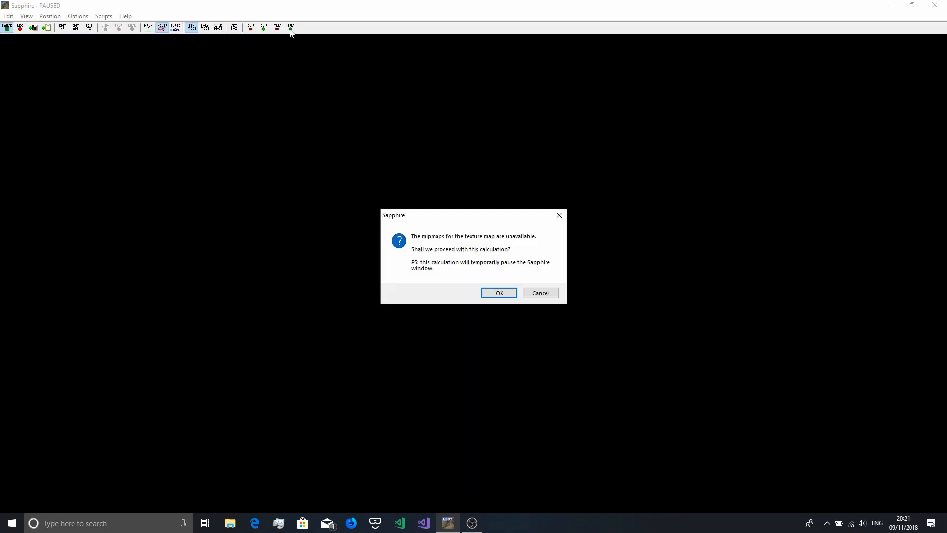
key(Return)
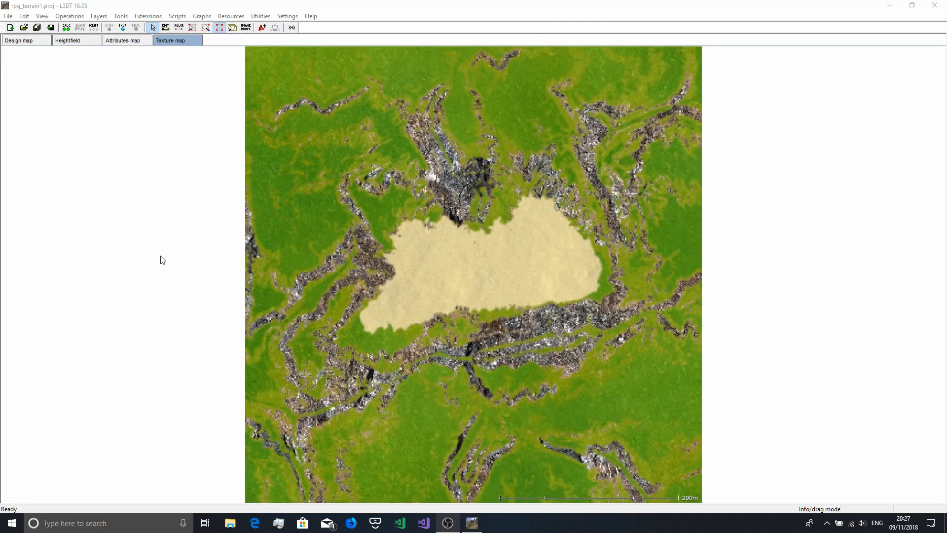
Queue the heightfield, attributes map and texture map for recalculation, leaving out the water map
click(65, 28)
click(454, 247)
click(457, 259)
click(457, 299)
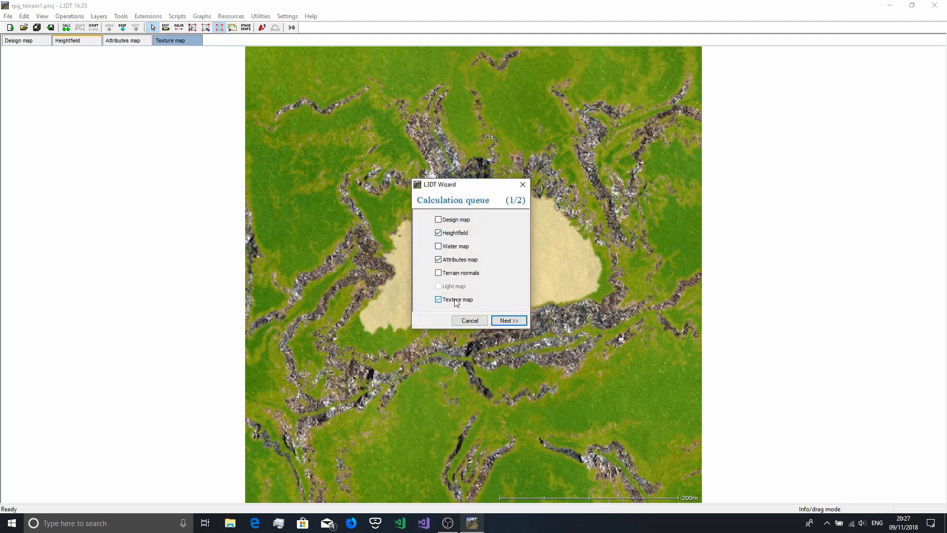
click(505, 321)
Set the texture anti-aliasing to 16x, enable a high-resolution texture with a TX/HF ratio of 4 and run the calculation
drag(457, 249, 473, 251)
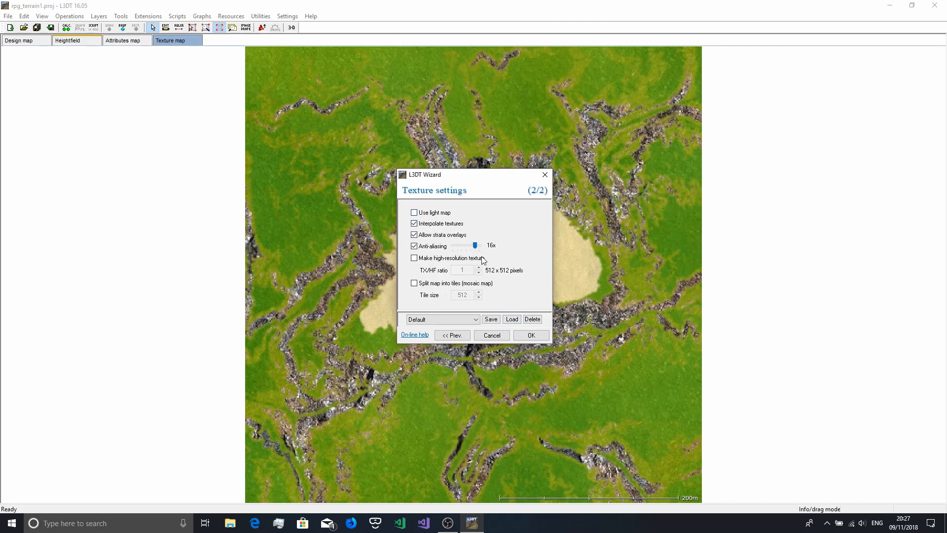
click(438, 259)
click(479, 267)
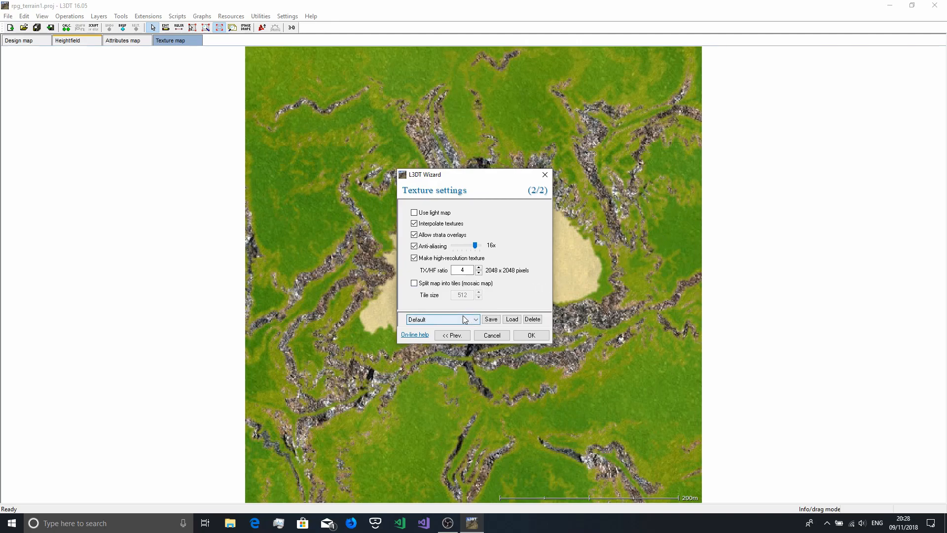
click(532, 335)
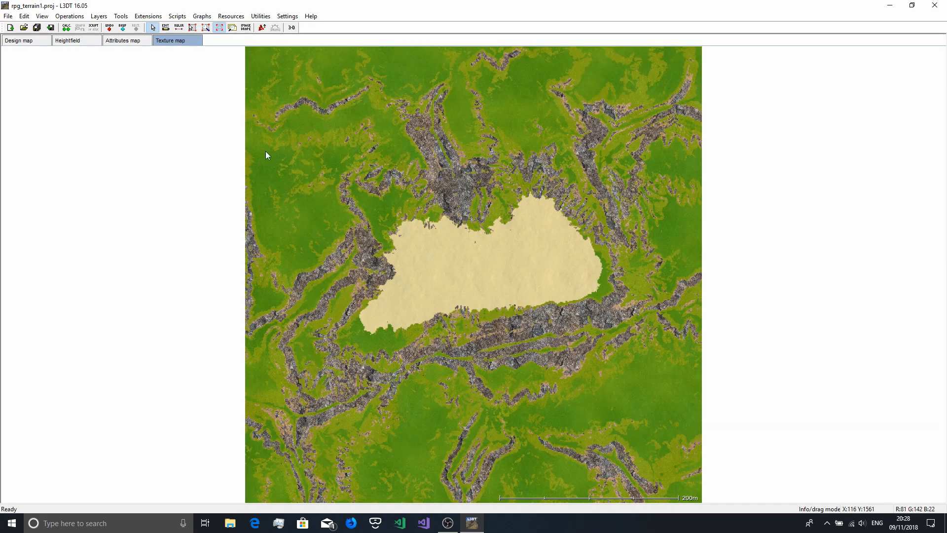
Start exporting the heightfield and choose ASC as the file format
click(77, 43)
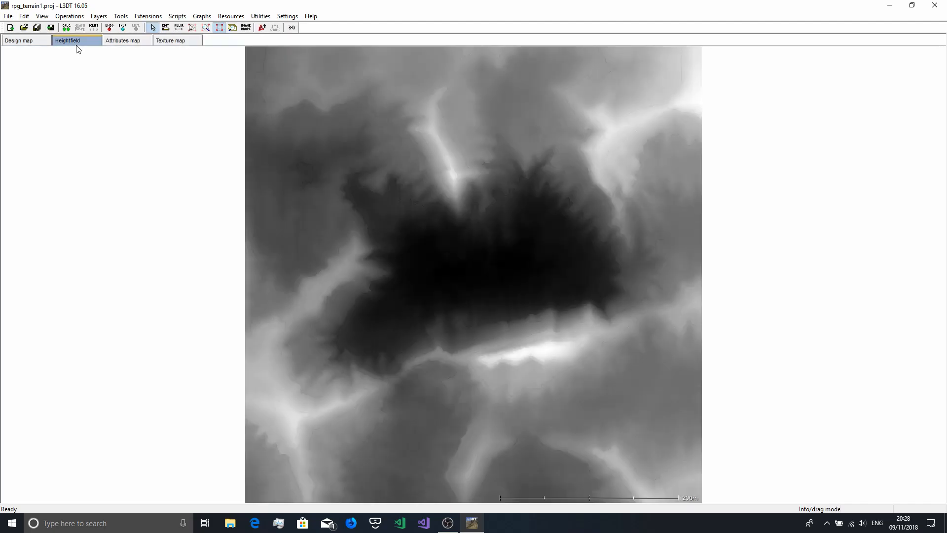
right_click(410, 247)
click(447, 293)
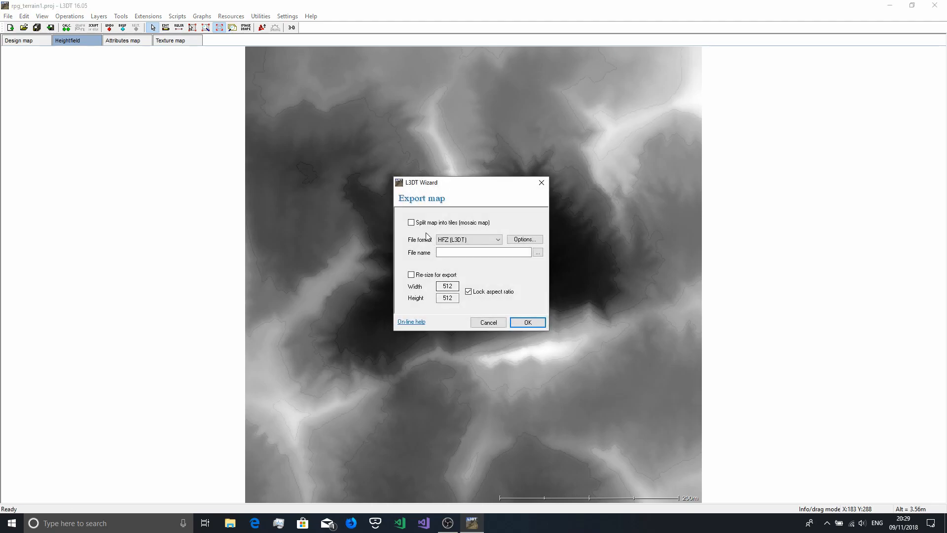
click(456, 237)
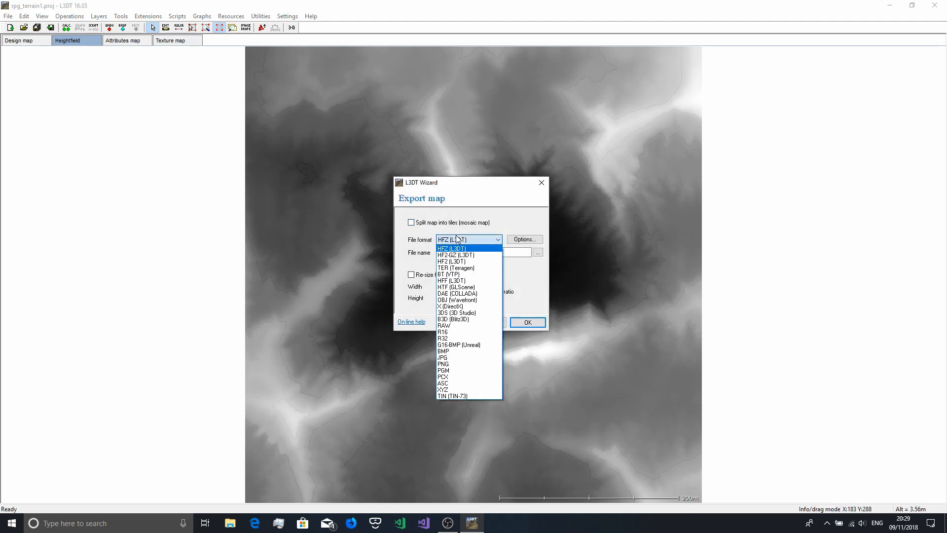
click(459, 384)
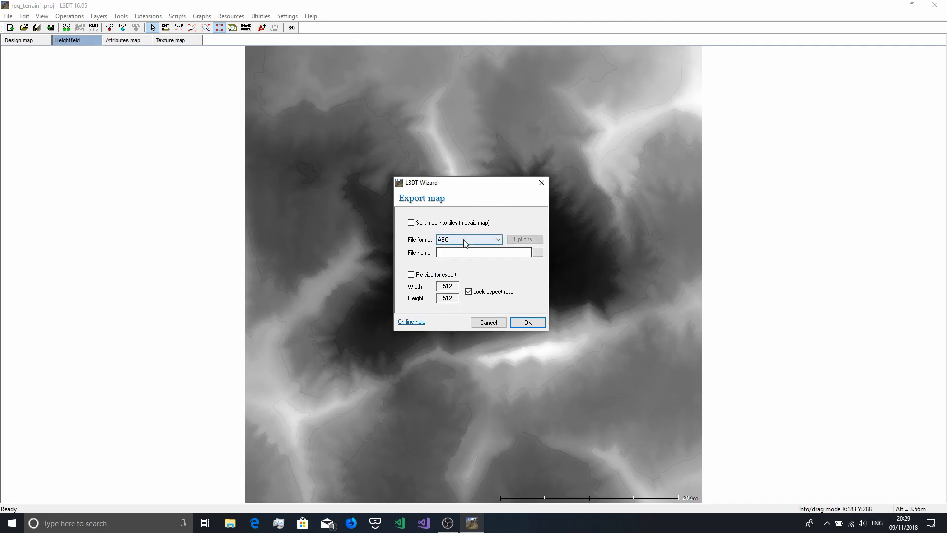
Save the heightfield export as rpg_height1 in the RPG project's Textures\megaterrain folder
click(537, 252)
double_click(419, 243)
double_click(423, 208)
click(417, 346)
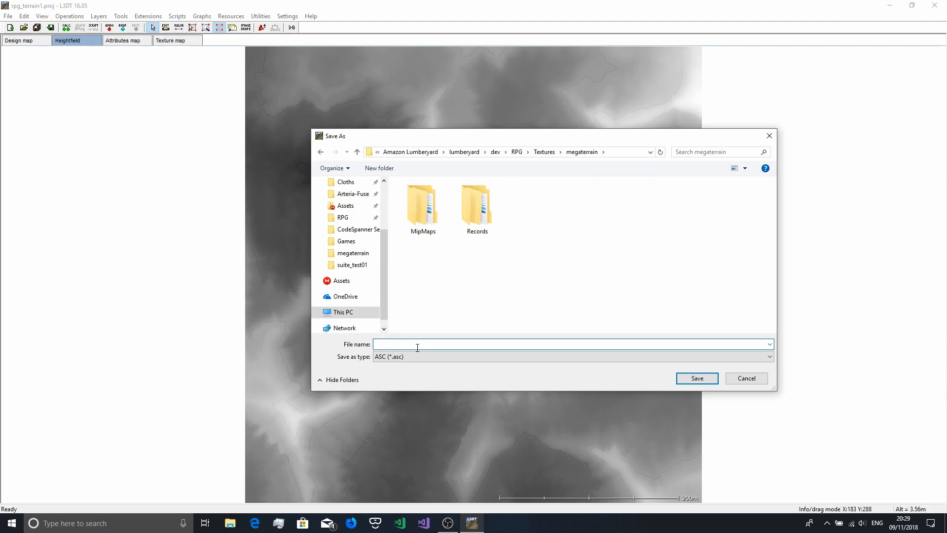
text(rpg_hi)
click(683, 377)
click(534, 321)
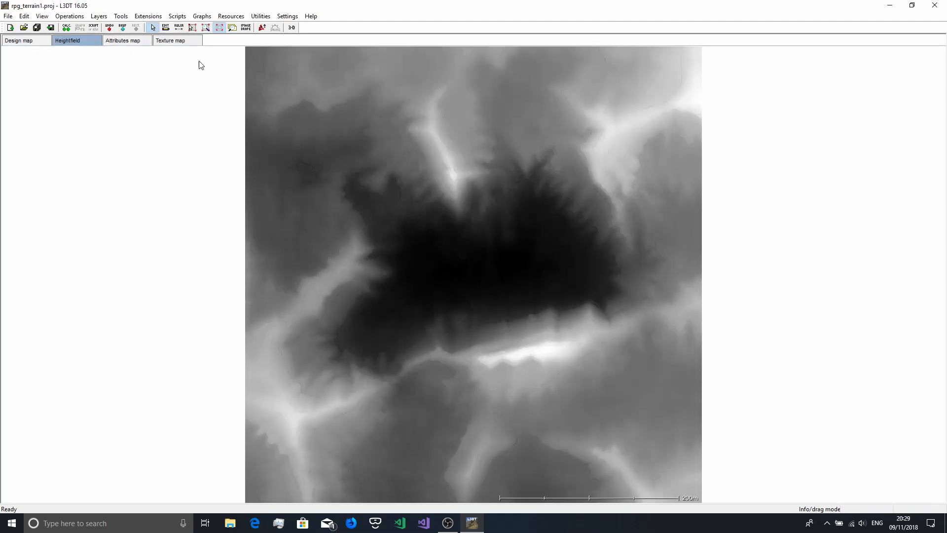
Start exporting the texture map and choose BMP as the file format
click(181, 42)
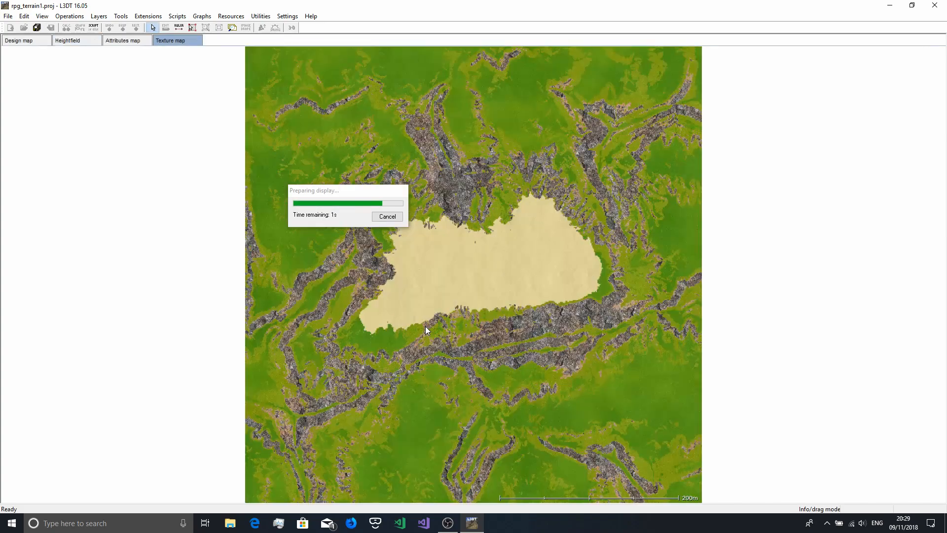
right_click(386, 230)
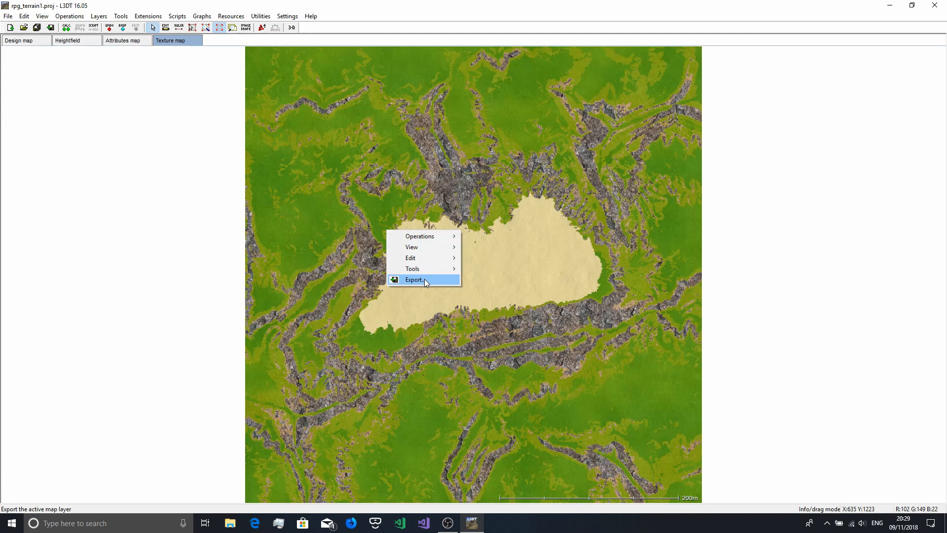
click(424, 279)
click(449, 239)
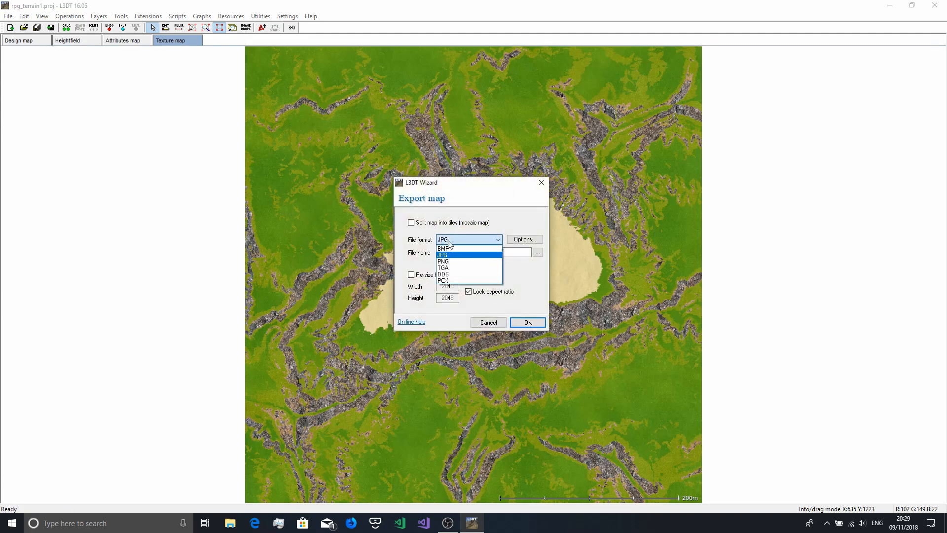
click(448, 248)
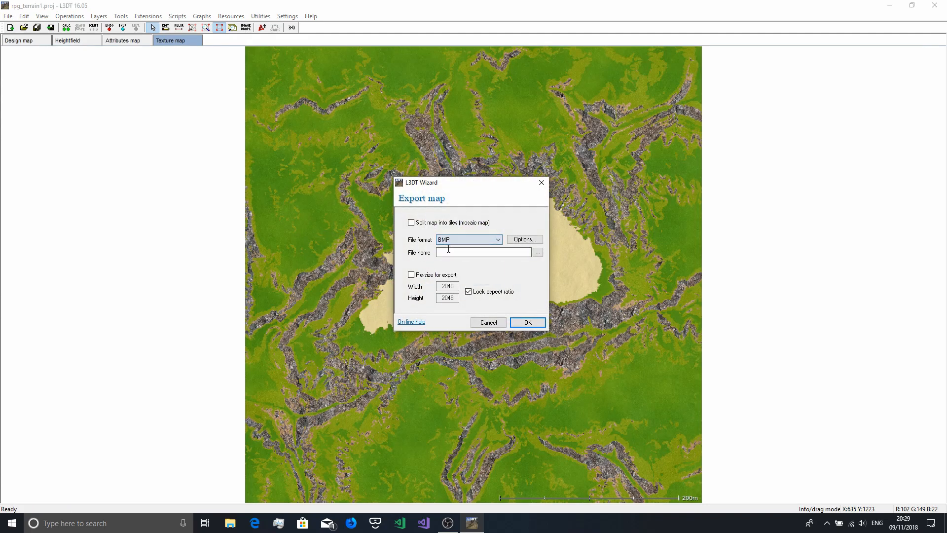
Name the texture map export rpg_MEGA in the megaterrain folder and export it
click(537, 253)
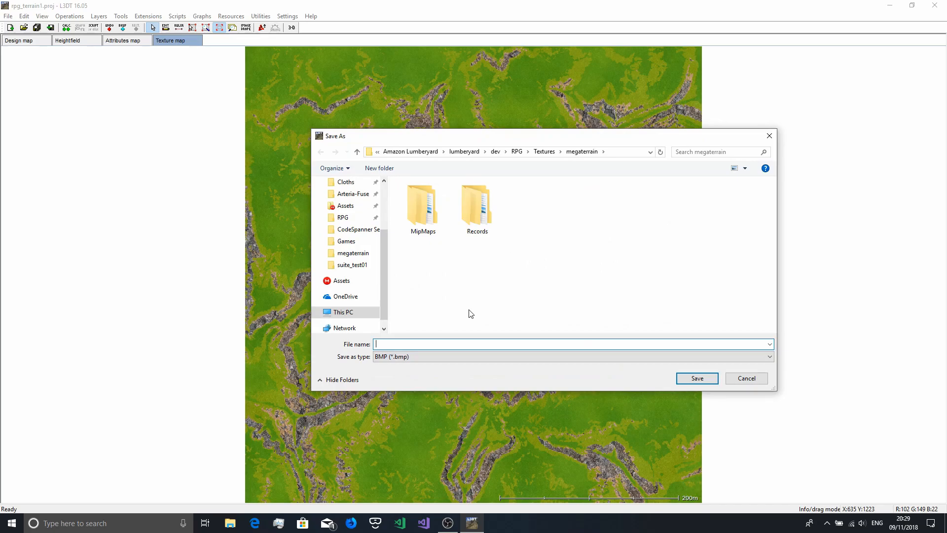
text(rpg_)
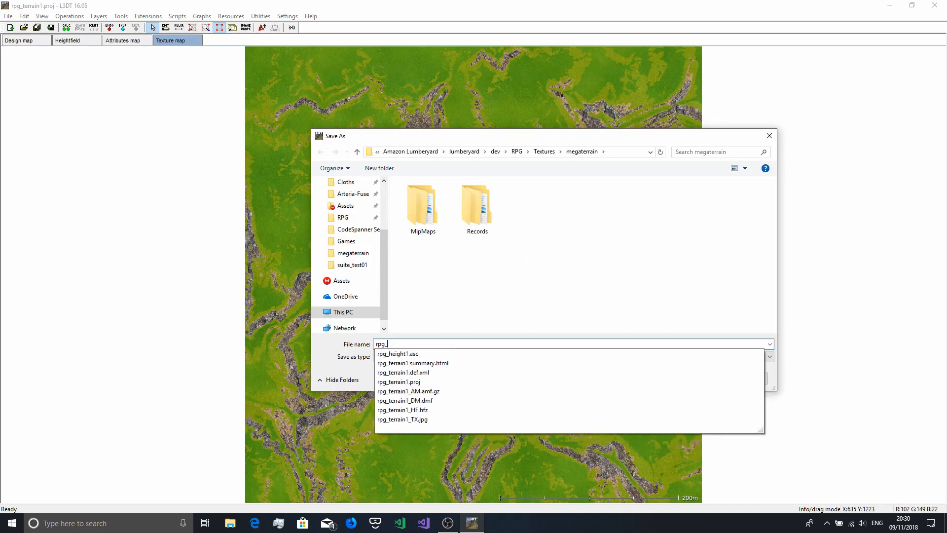
text(MEGA)
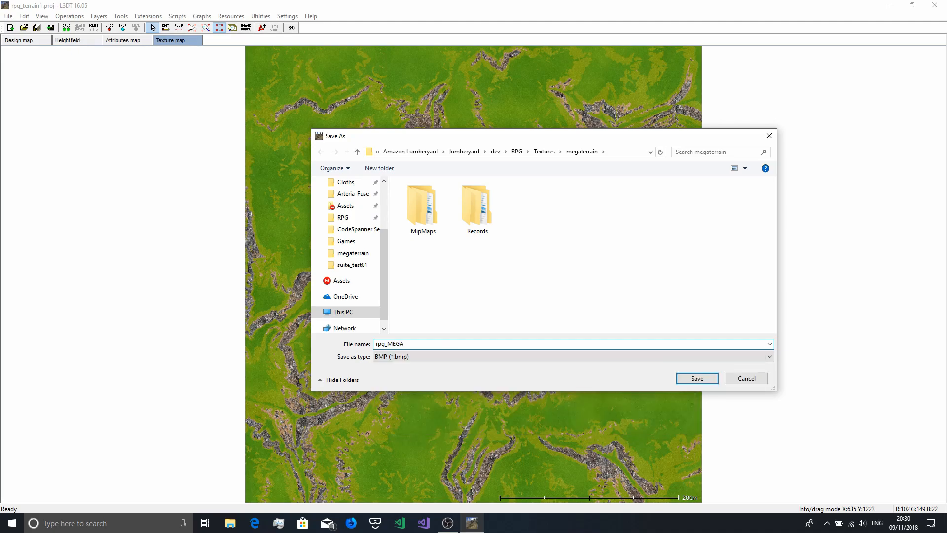
click(685, 379)
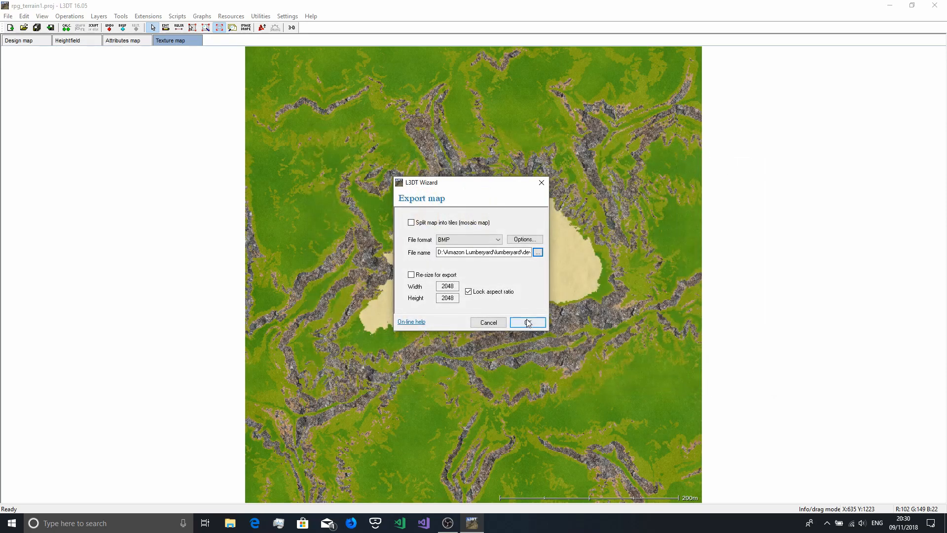
click(527, 322)
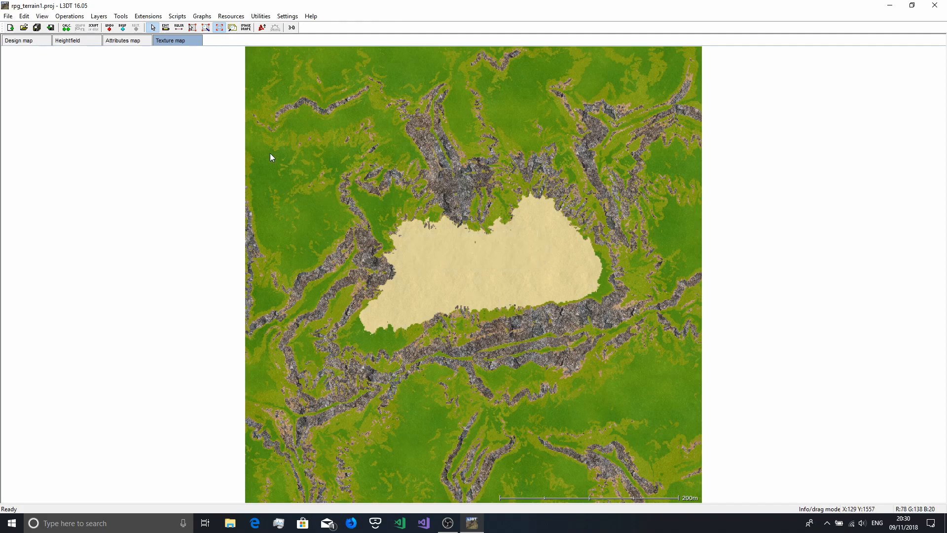
Start generating alpha maps and widen the material column to show the full layer names
click(62, 18)
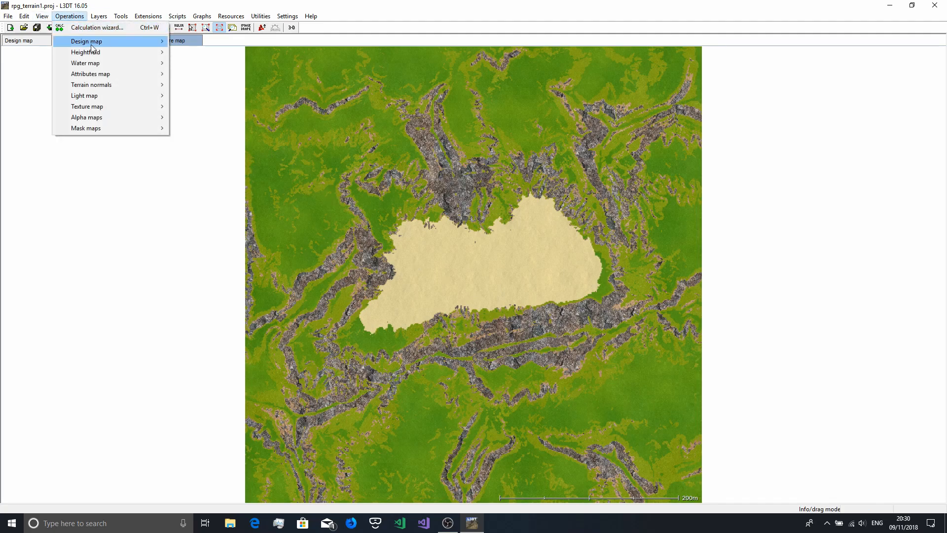
mouse_move(100, 118)
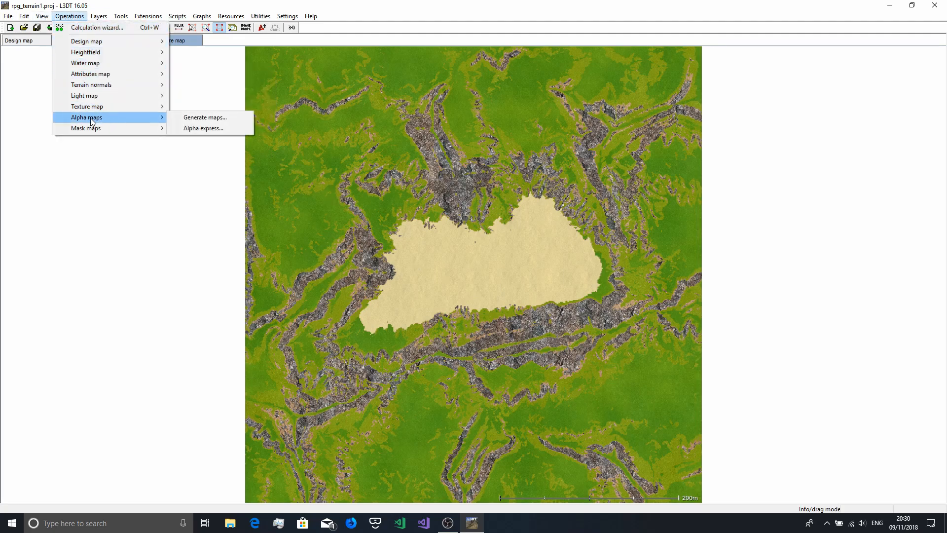
click(204, 119)
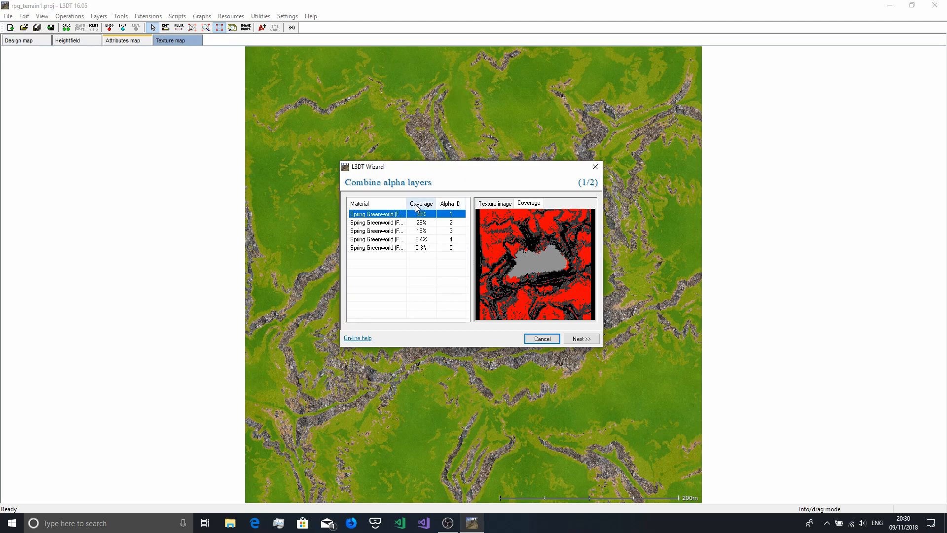
drag(407, 203, 444, 200)
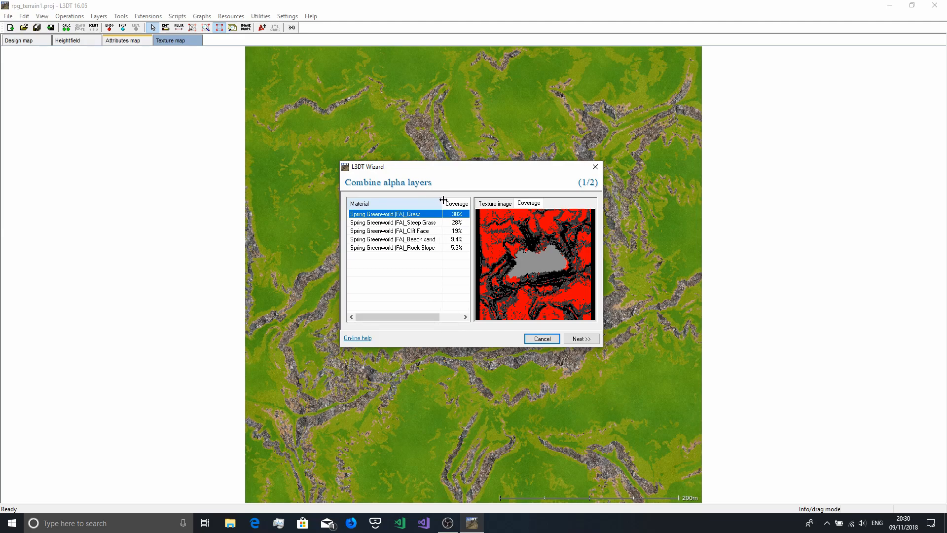
Combine the Steep Grass layer with the Grass layer under alpha ID 1
click(433, 223)
click(430, 215)
click(432, 222)
mouse_move(442, 205)
mouse_down()
mouse_move(398, 205)
mouse_move(439, 204)
mouse_up()
click(444, 222)
click(444, 228)
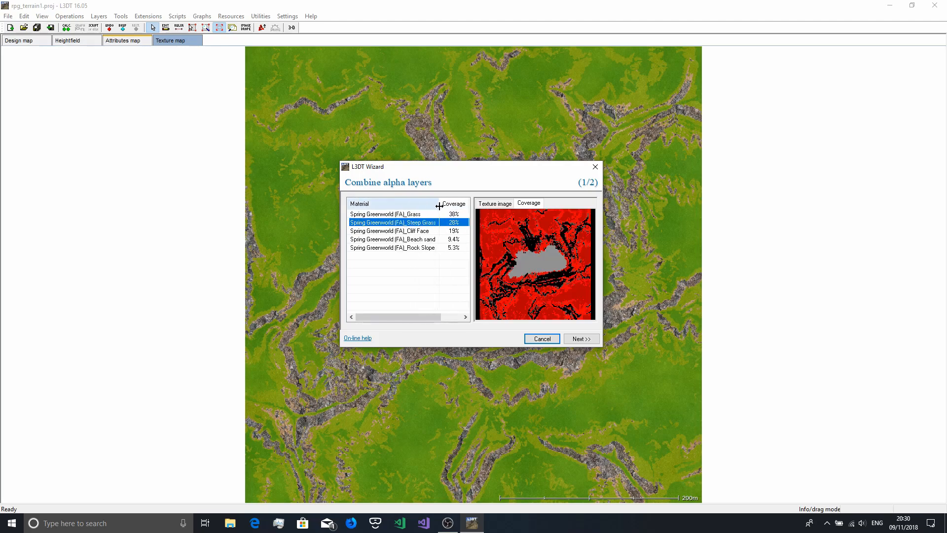
Examine the coverage and texture images of the Grass, Cliff Face, Beach sand and Rock Slope layers, and check the alpha IDs
click(429, 232)
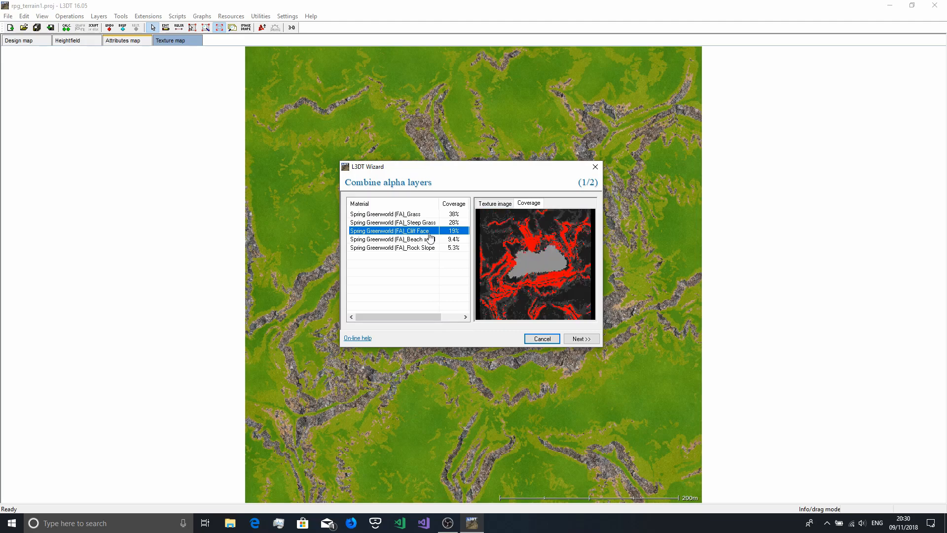
click(431, 240)
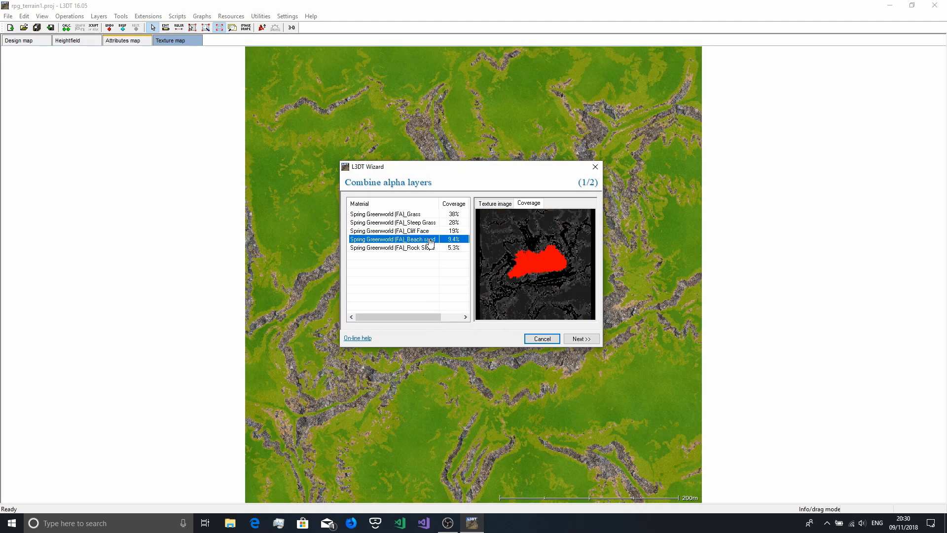
click(428, 249)
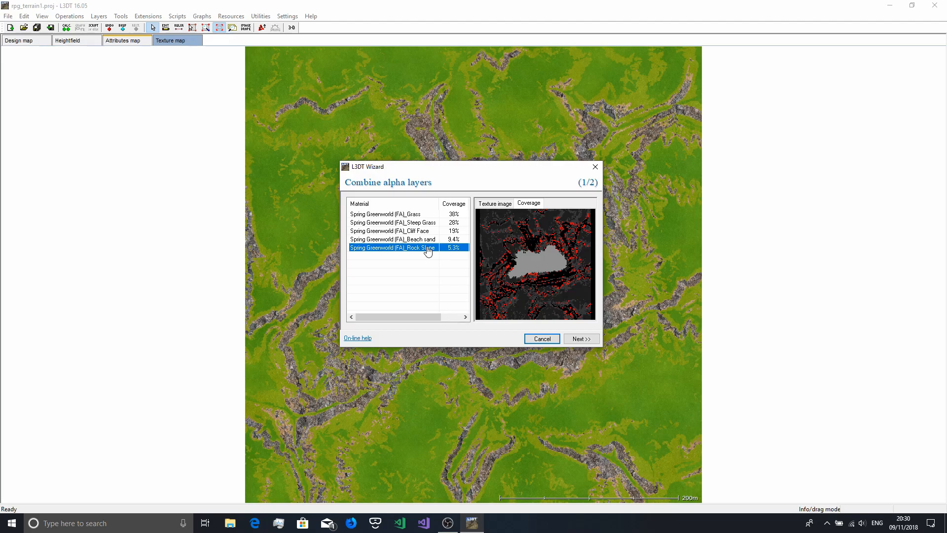
click(421, 214)
click(494, 203)
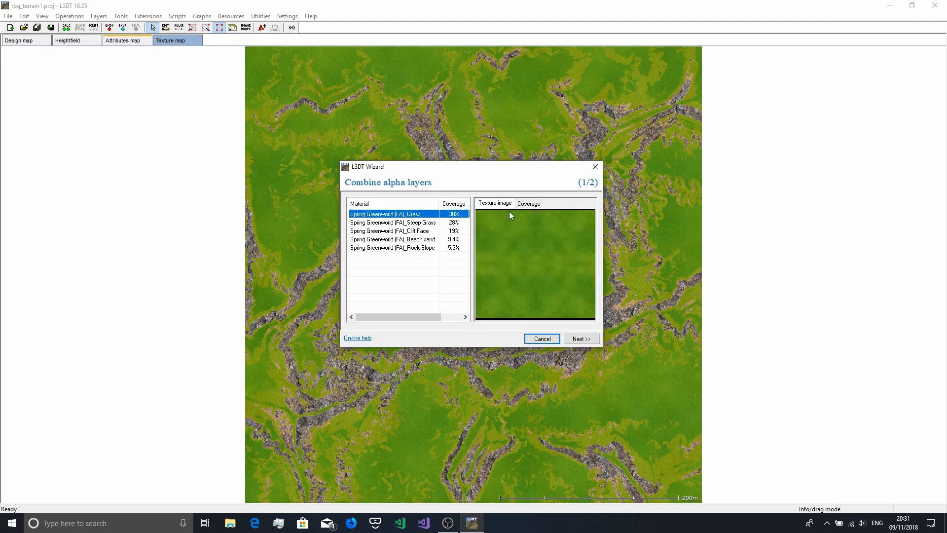
click(421, 232)
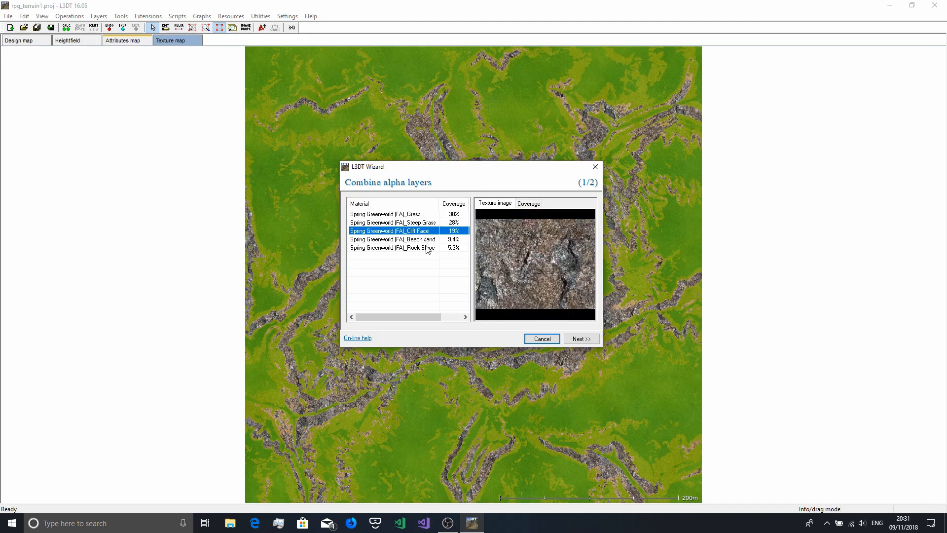
click(429, 249)
click(531, 204)
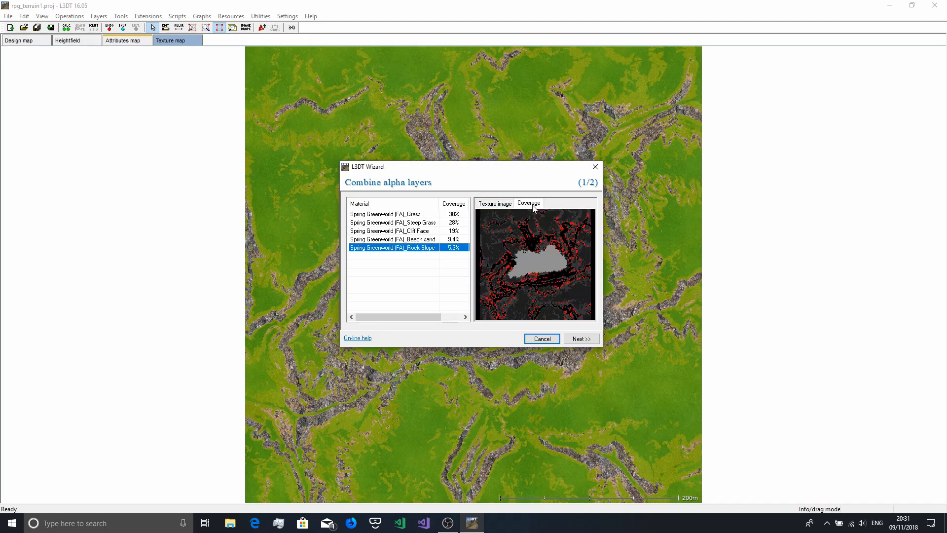
click(406, 215)
drag(439, 204, 415, 204)
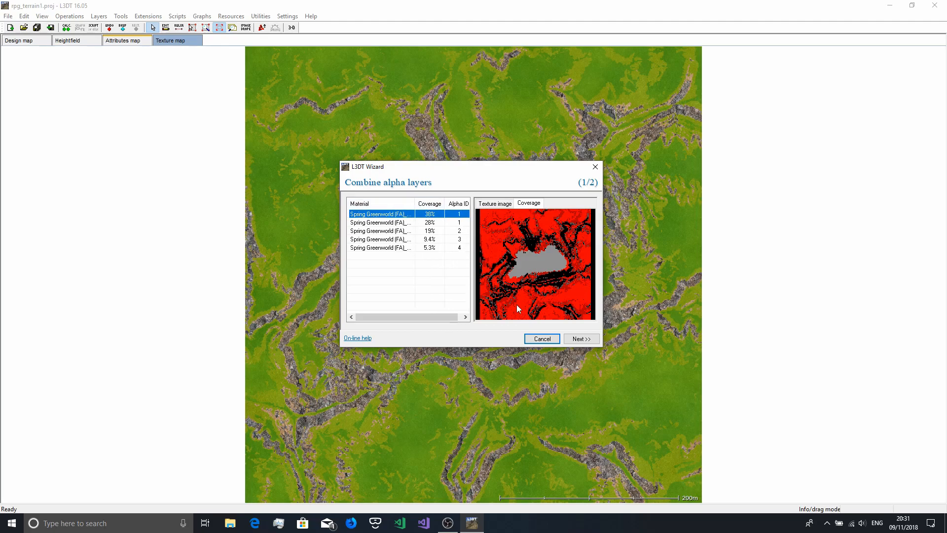
Continue to the alpha map options and keep 1 (8-bit) layer per image with the bmp file format
click(586, 339)
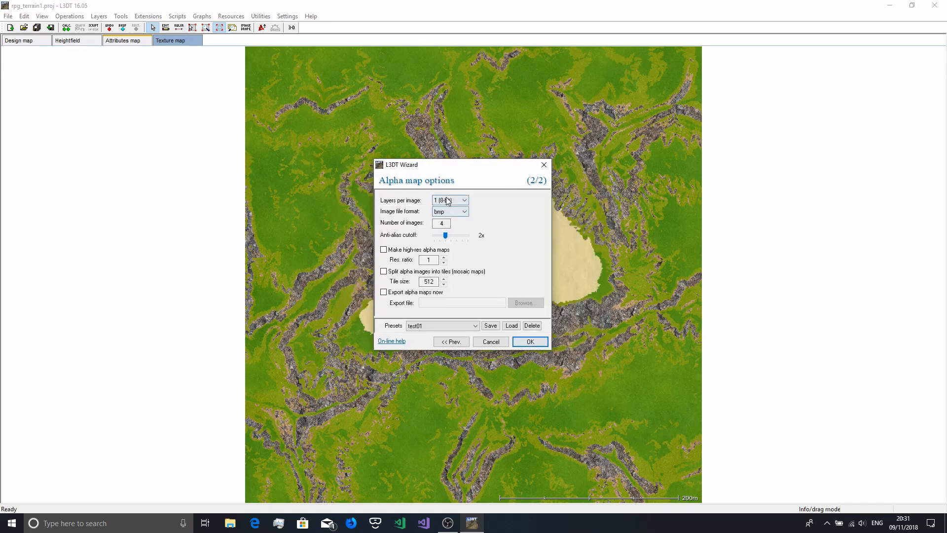
click(447, 201)
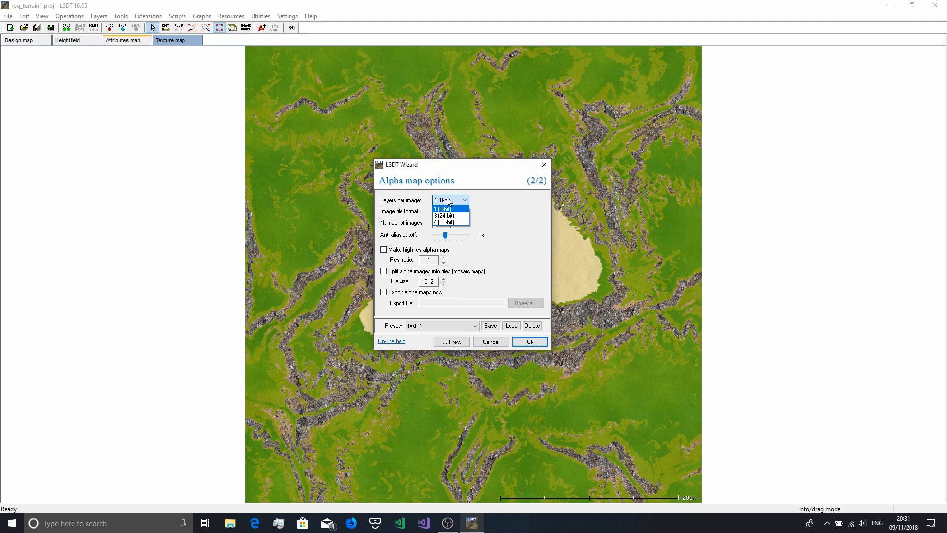
click(448, 201)
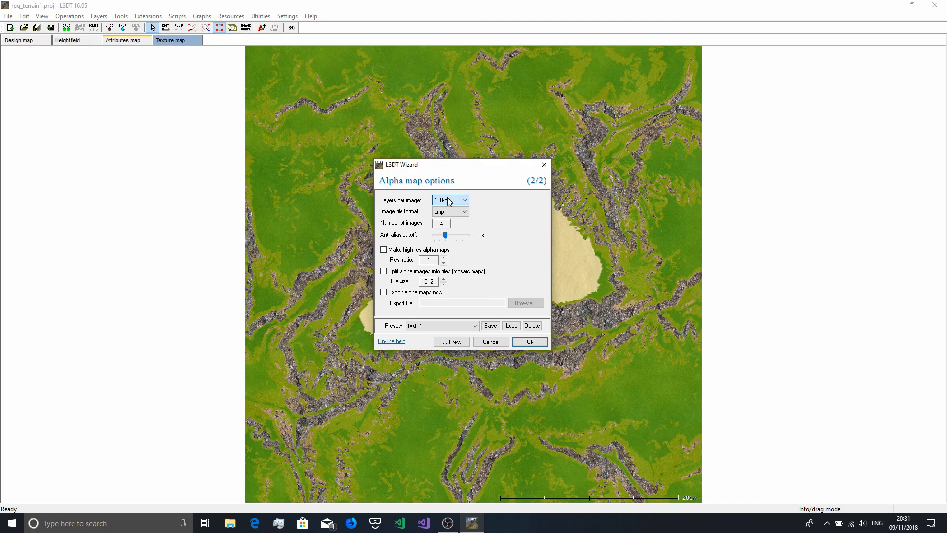
click(447, 212)
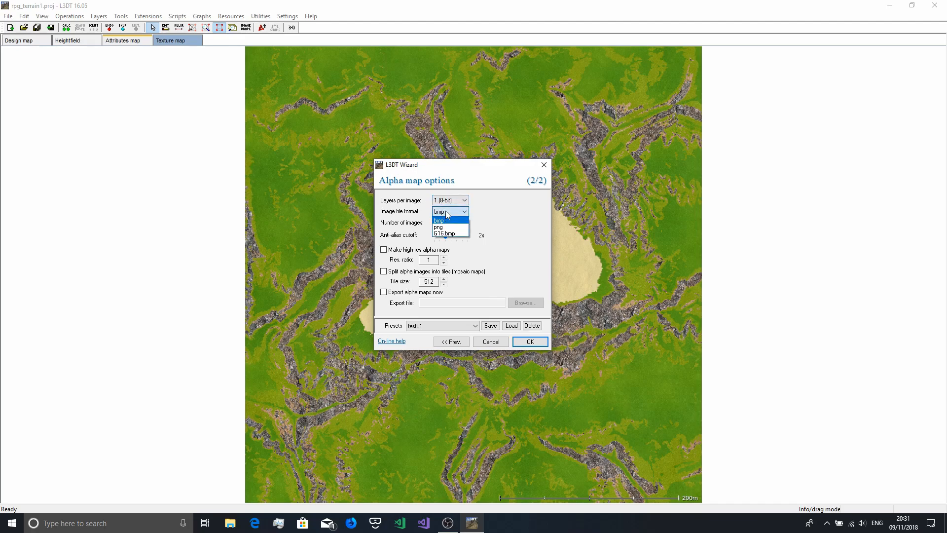
click(448, 212)
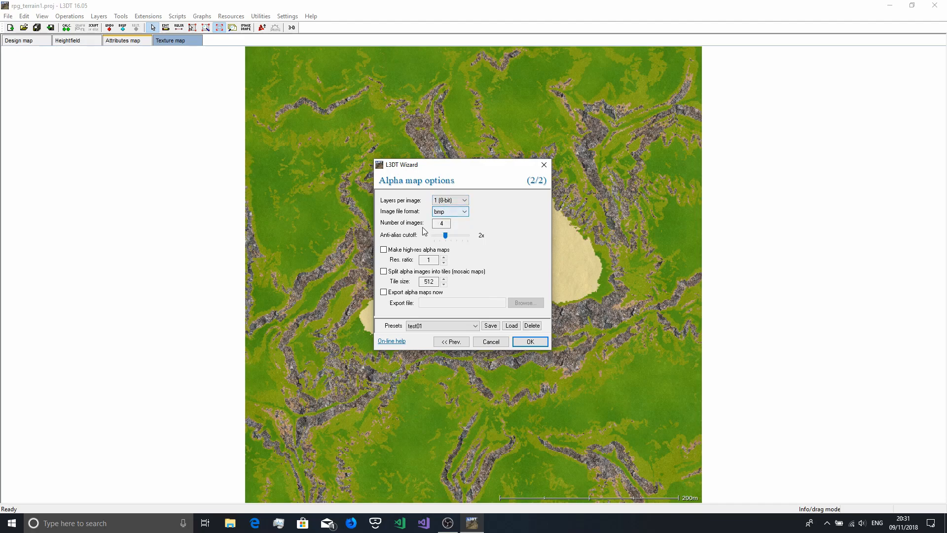
Raise the alpha maps' anti-alias cutoff to 16x
click(444, 235)
drag(445, 239, 462, 238)
click(420, 253)
click(535, 279)
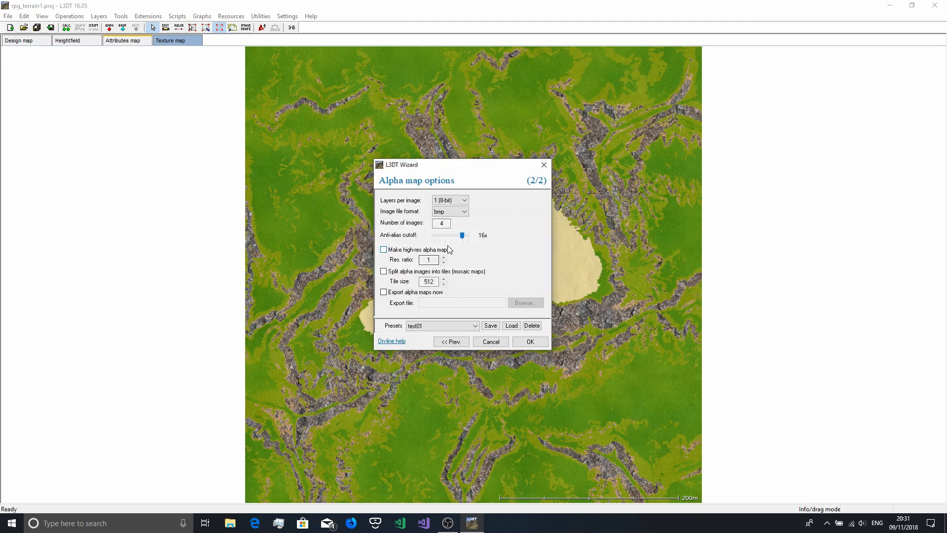
Enable immediate alpha map export to rpg_splats1 as XML in the megaterrain folder and generate the alpha maps
click(402, 292)
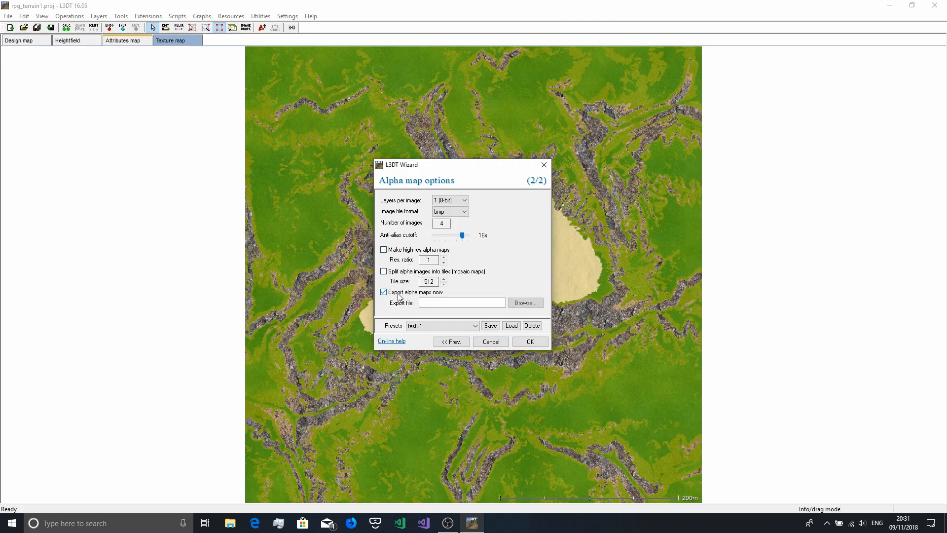
click(455, 235)
click(465, 236)
click(523, 303)
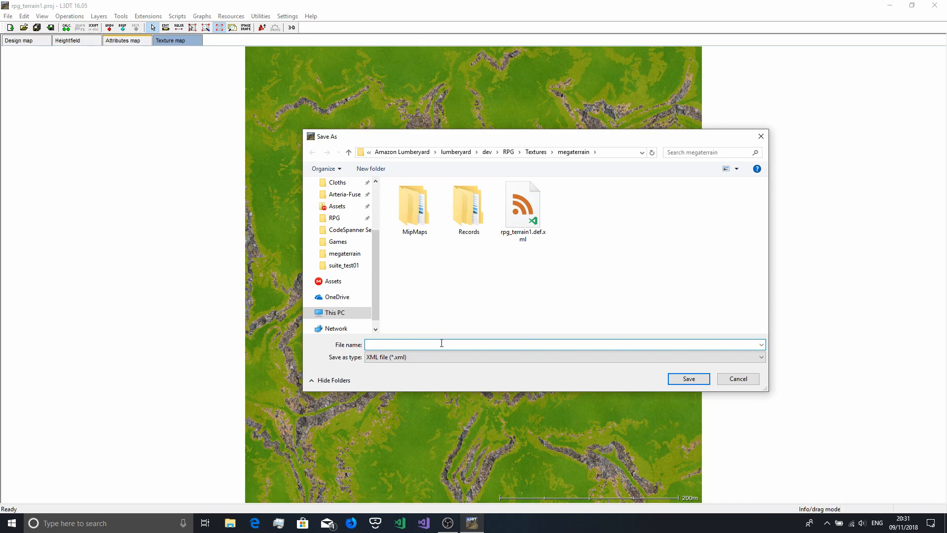
text(rpg_splats1)
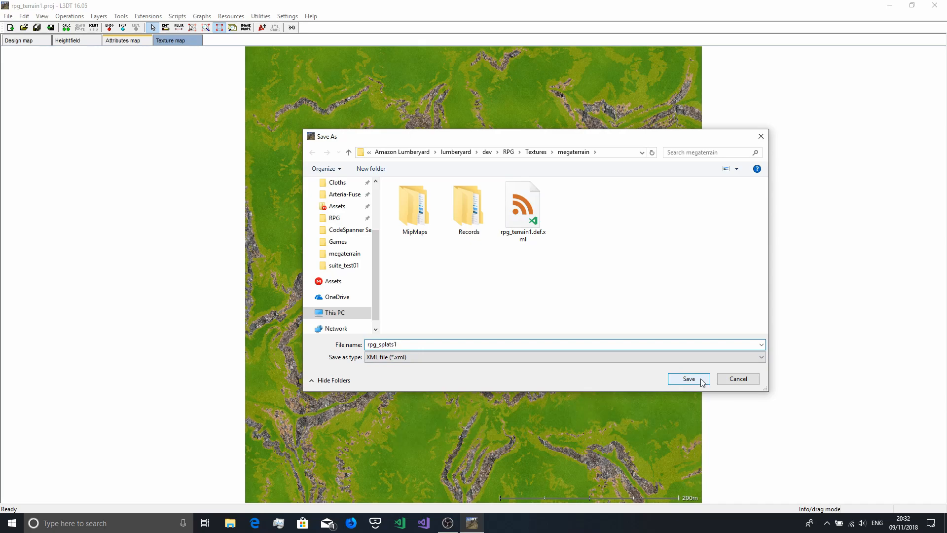
click(702, 381)
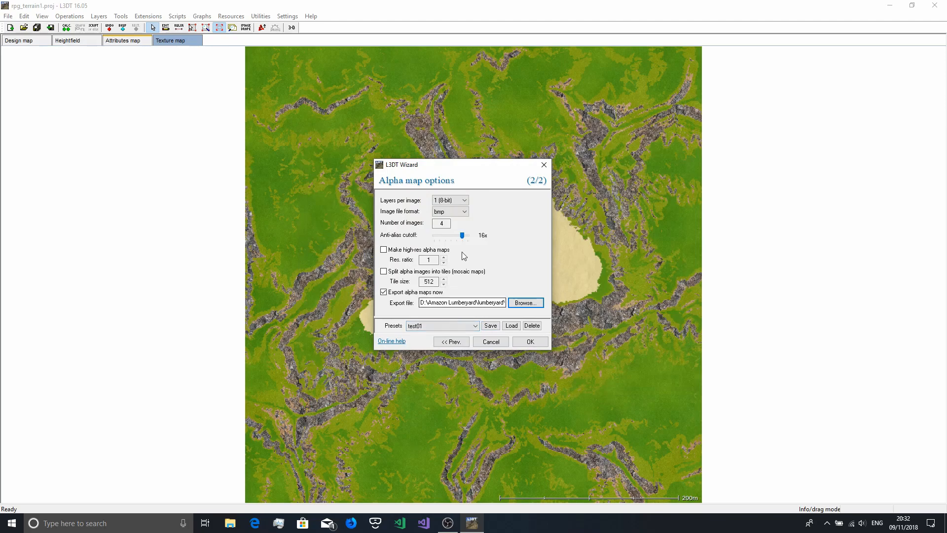
click(530, 341)
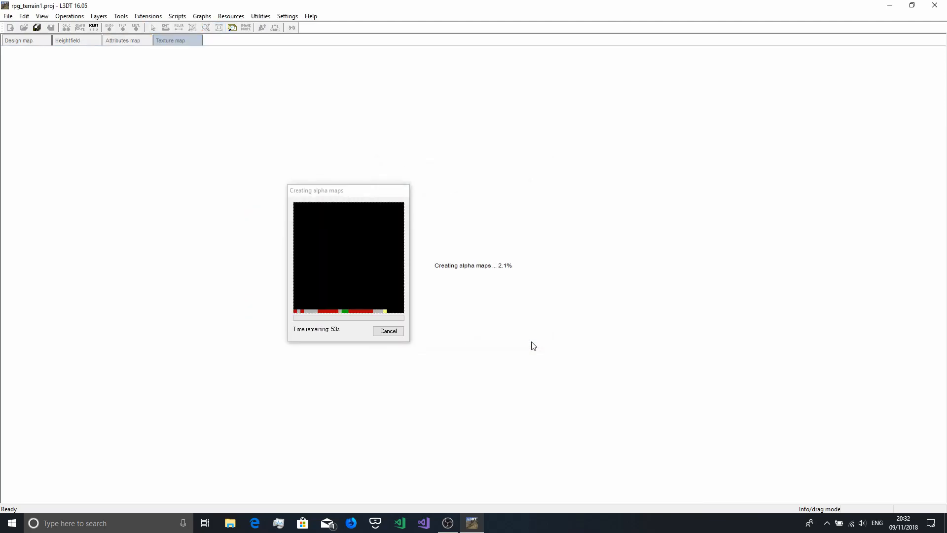
Examine the generated alpha maps Alpha_2, Alpha_3, Alpha_4 and Alpha_1 one after another
click(269, 43)
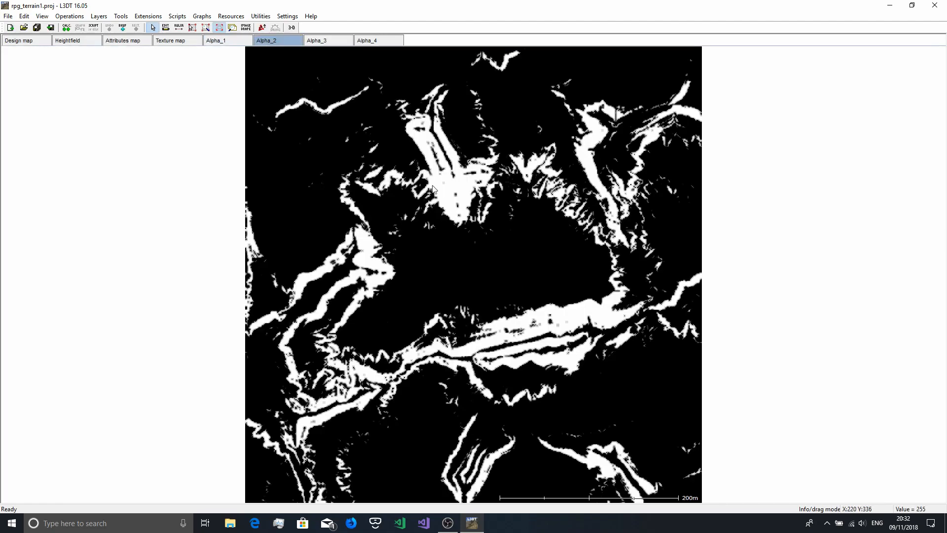
click(338, 44)
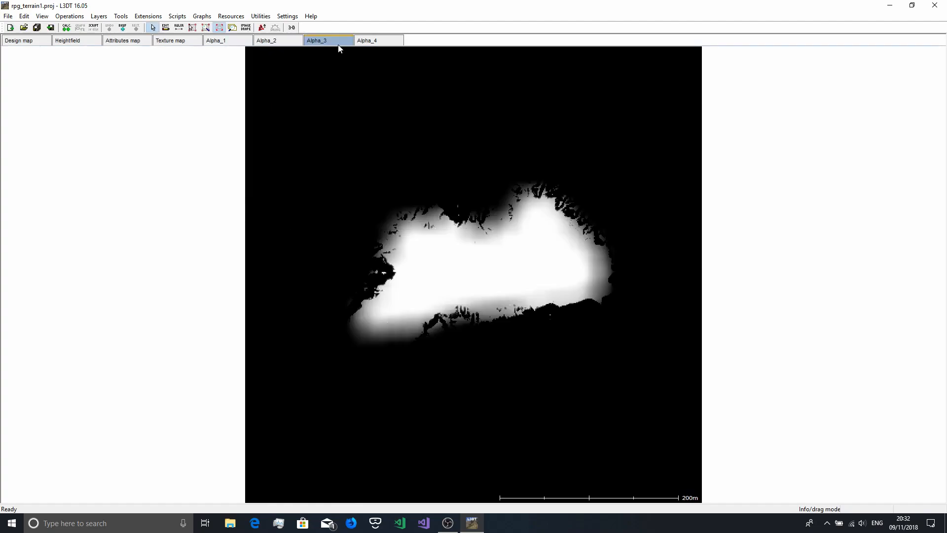
click(390, 41)
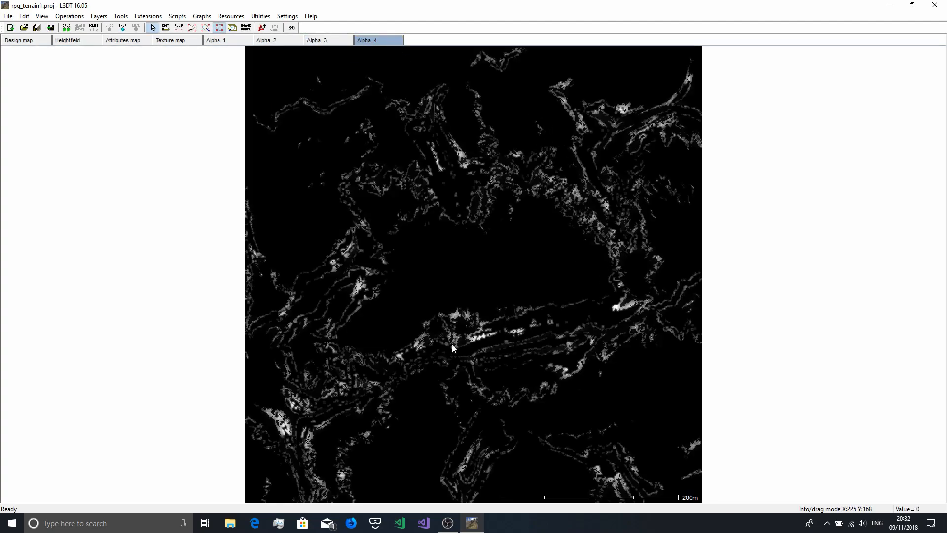
click(206, 42)
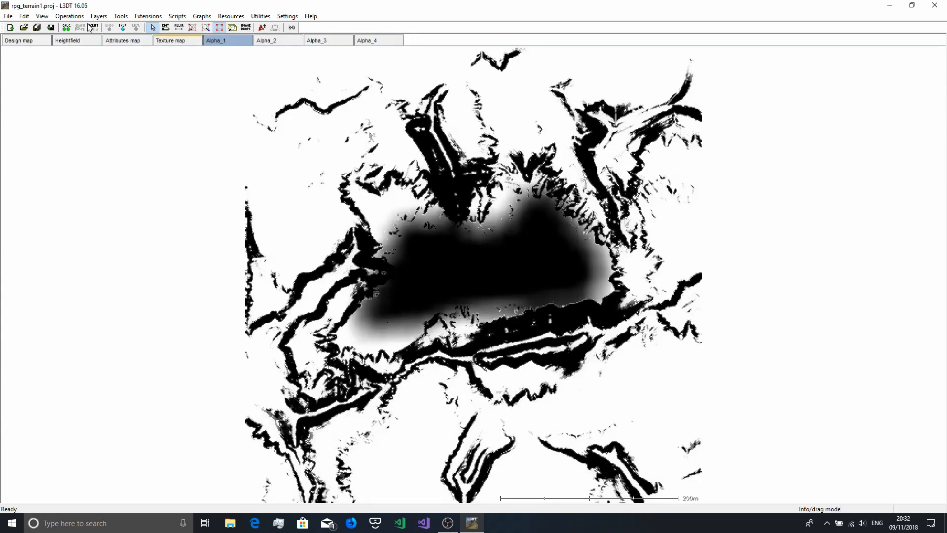
Reopen the alpha layer combination list, check the full material names against their coverage, and close it without generating
click(69, 16)
mouse_move(99, 117)
click(174, 118)
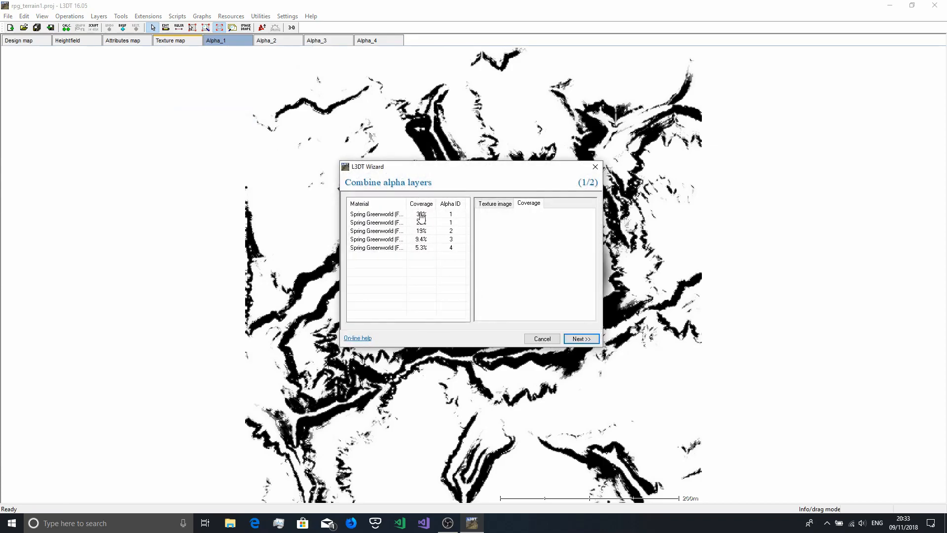
drag(406, 204, 439, 206)
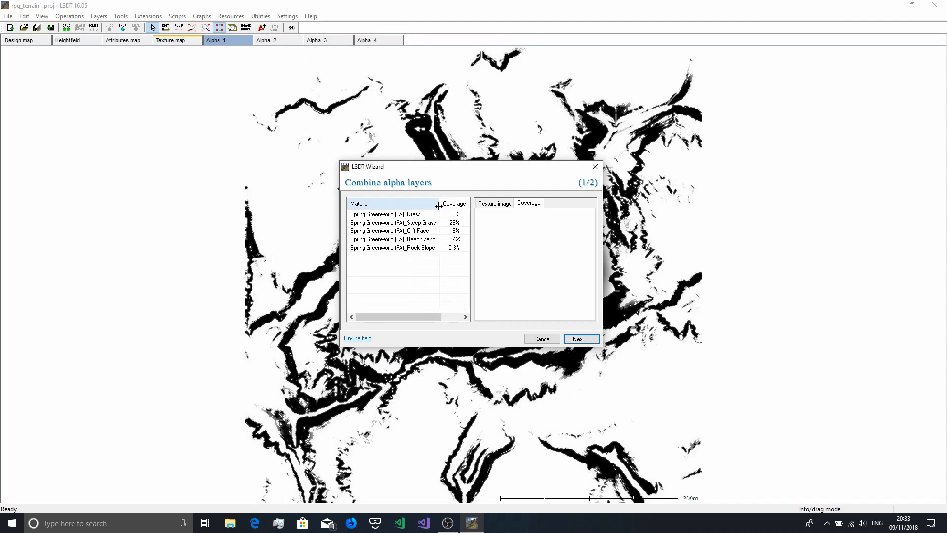
click(542, 338)
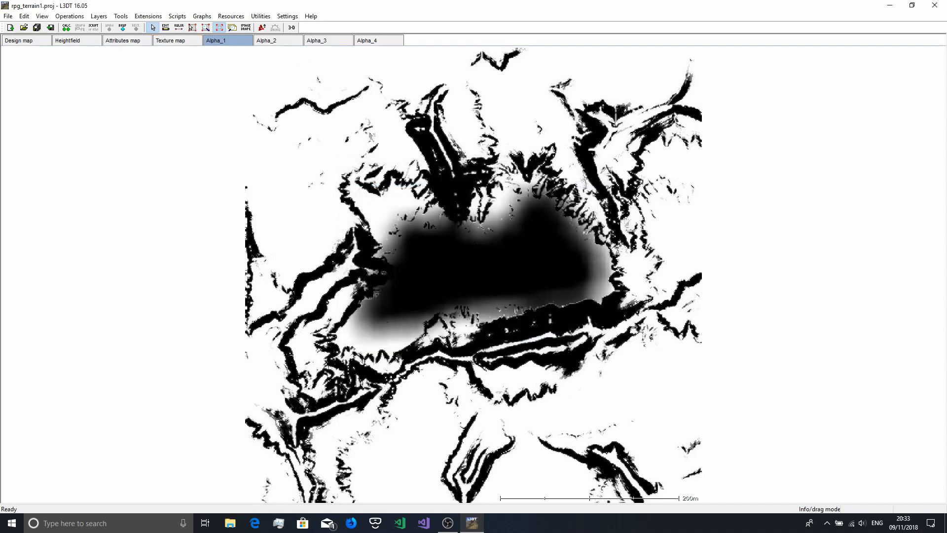
Check the exported files in the megaterrain folder in File Explorer, and return to L3DT
right_click(233, 522)
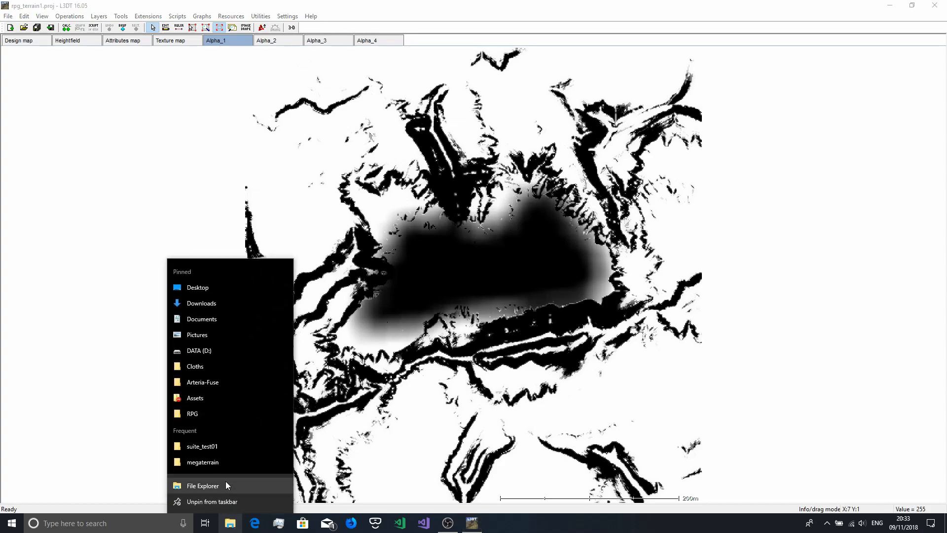
click(214, 465)
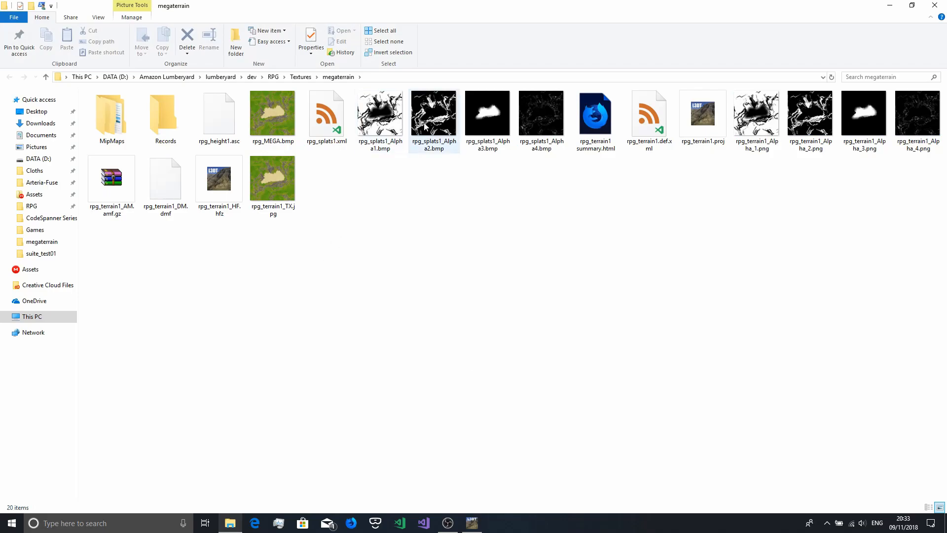
click(472, 522)
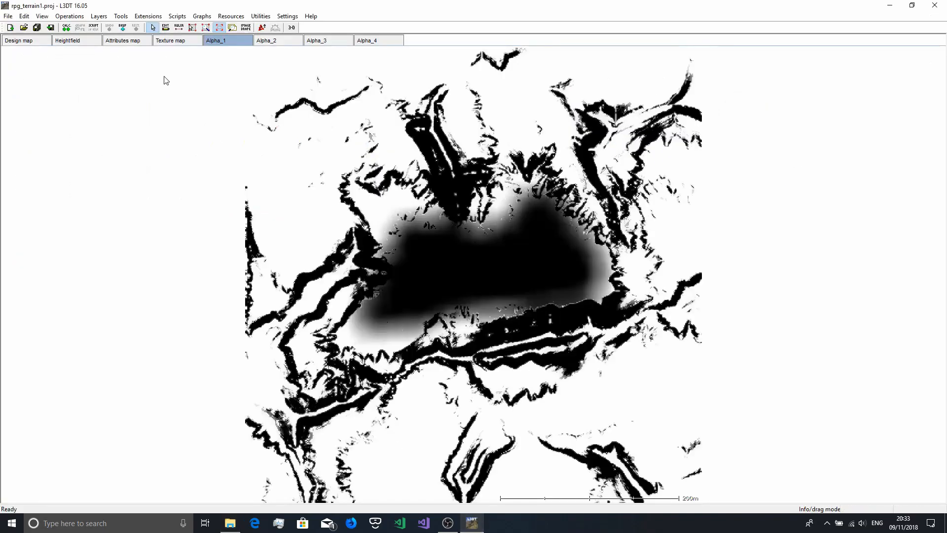
Save the rpg_terrain1 terrain project
click(8, 16)
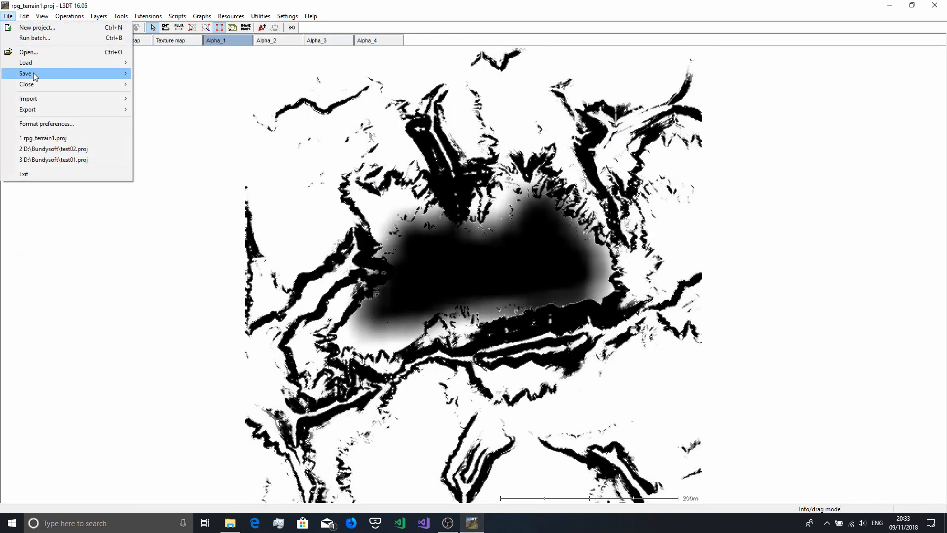
mouse_move(33, 72)
click(162, 73)
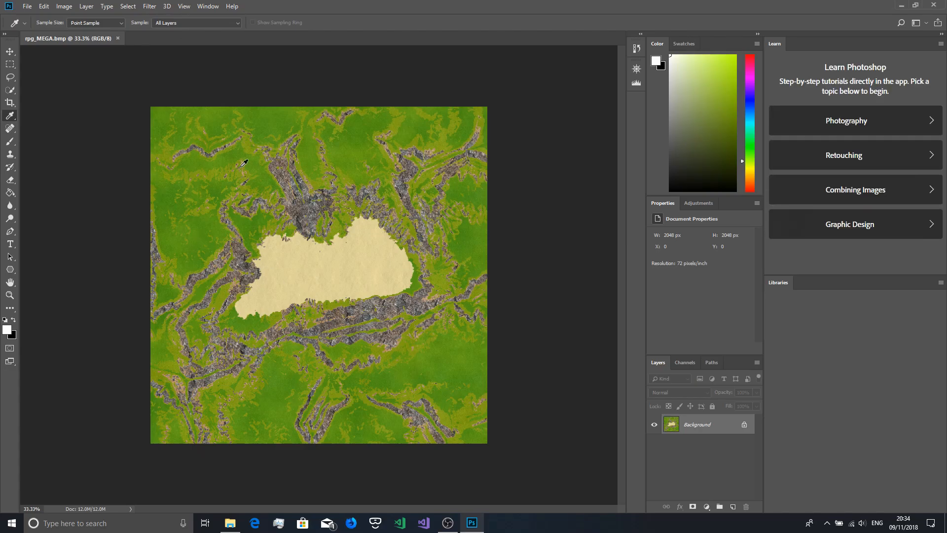
Darken the rpg_MEGA.bmp texture in Photoshop with Brightness/Contrast, using brightness -150 and contrast -28
click(64, 6)
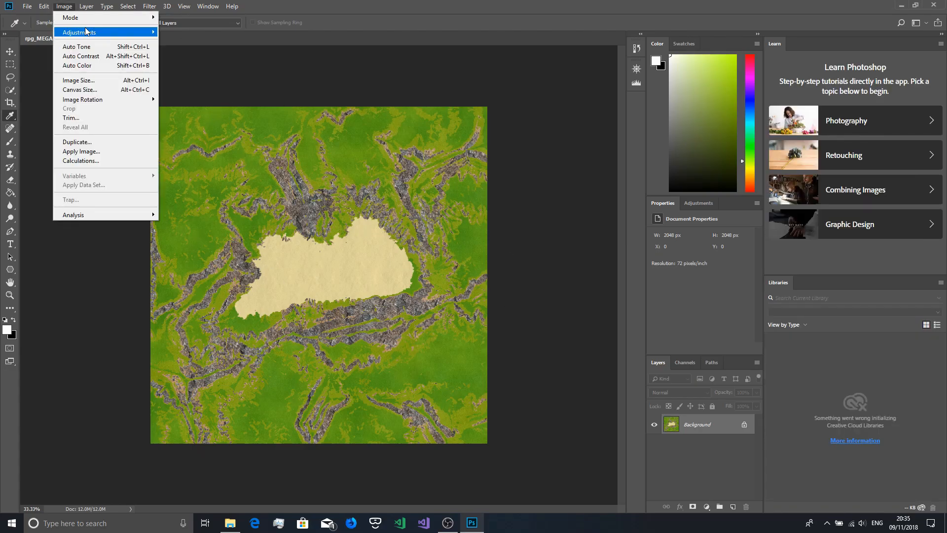
mouse_move(89, 32)
click(178, 33)
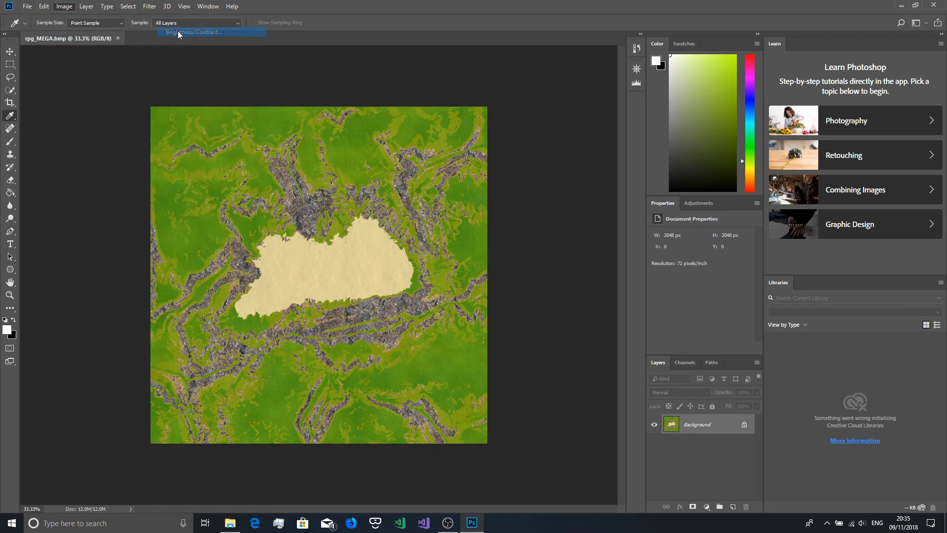
drag(446, 160, 367, 169)
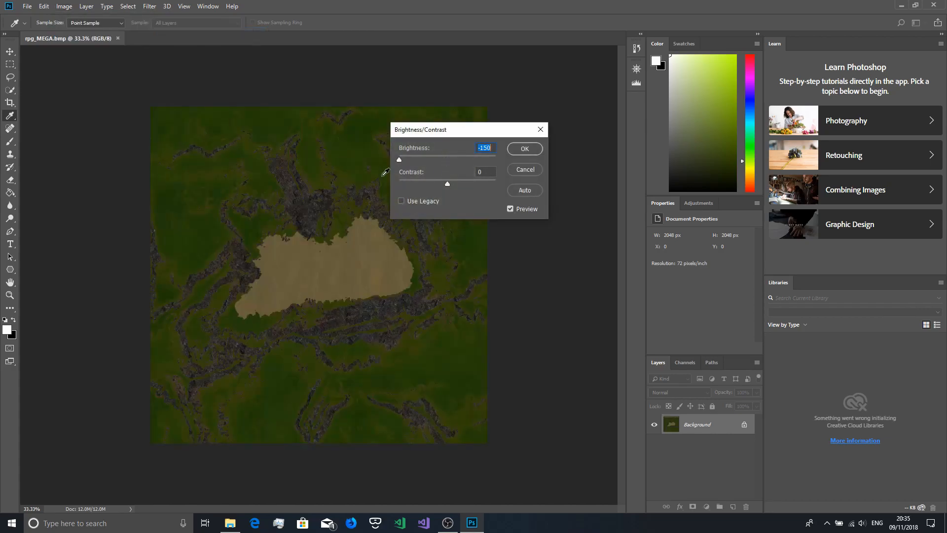
click(486, 171)
text(-28)
click(525, 149)
Save the darkened texture as rpg_MEGA1.bmp in the megaterrain folder, using the Windows format at 32-bit depth
click(27, 6)
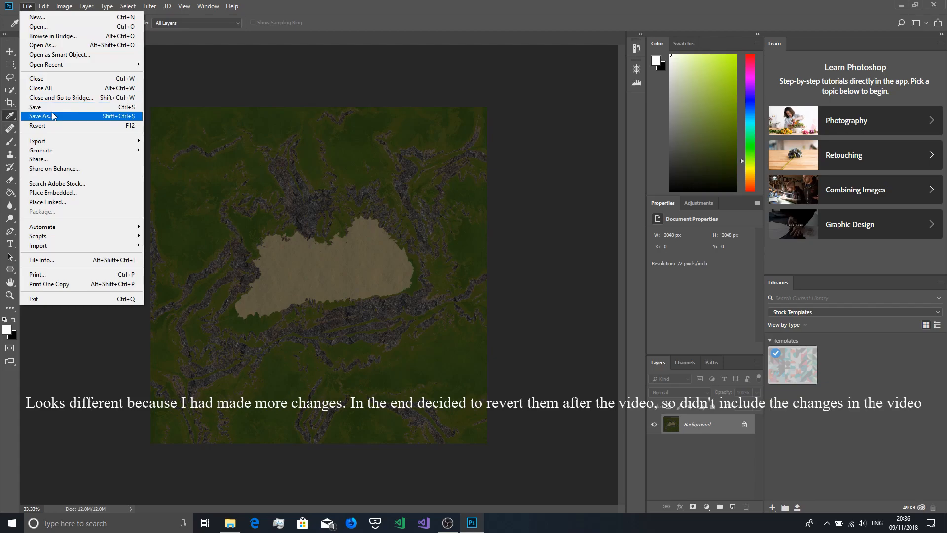
click(49, 116)
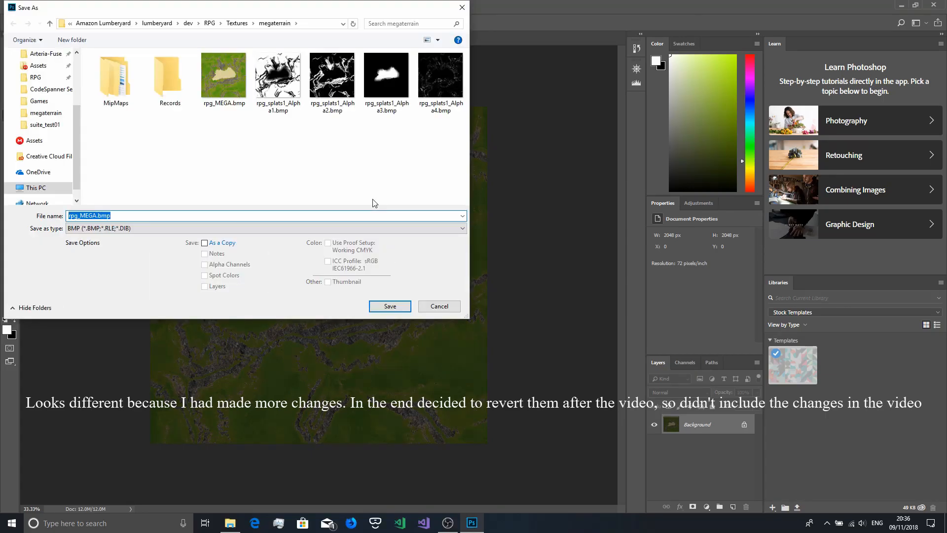
click(230, 111)
click(98, 215)
click(97, 215)
click(97, 215)
text(1)
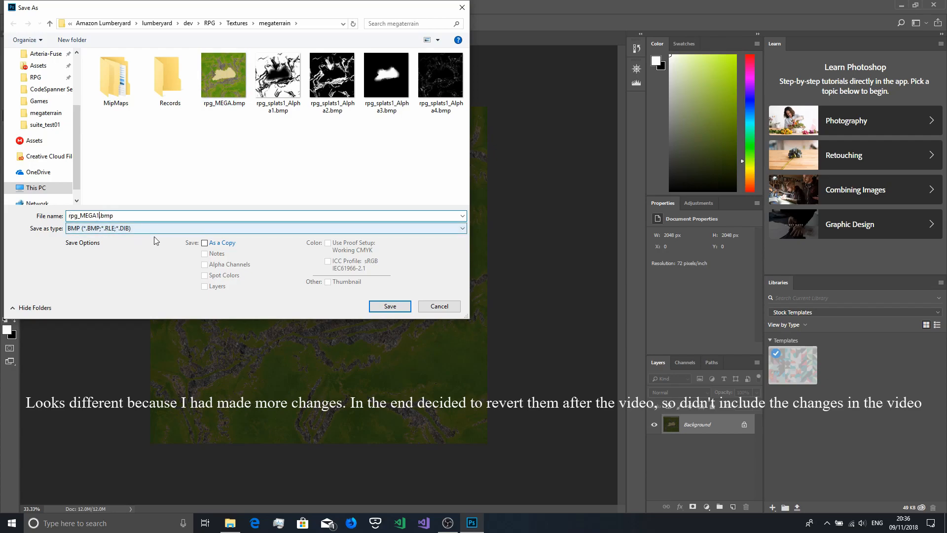
click(385, 306)
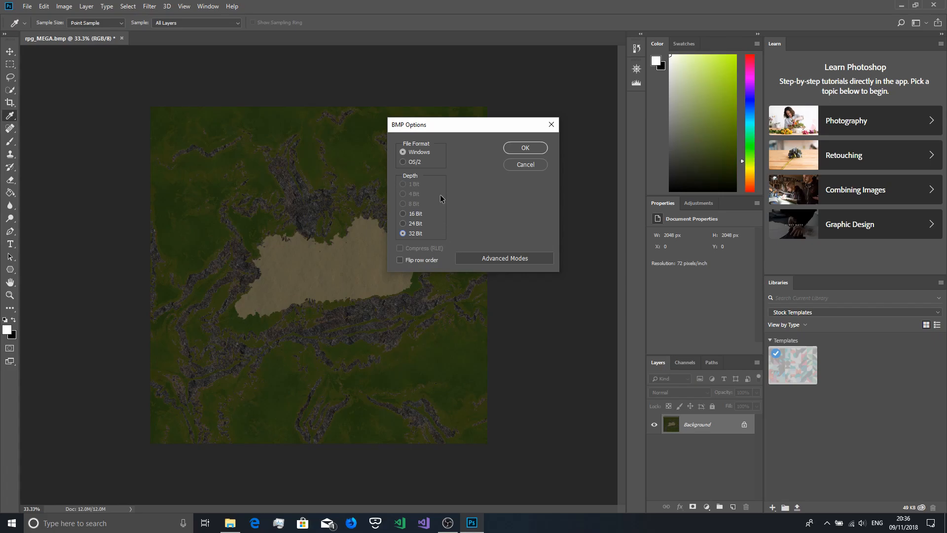
click(526, 148)
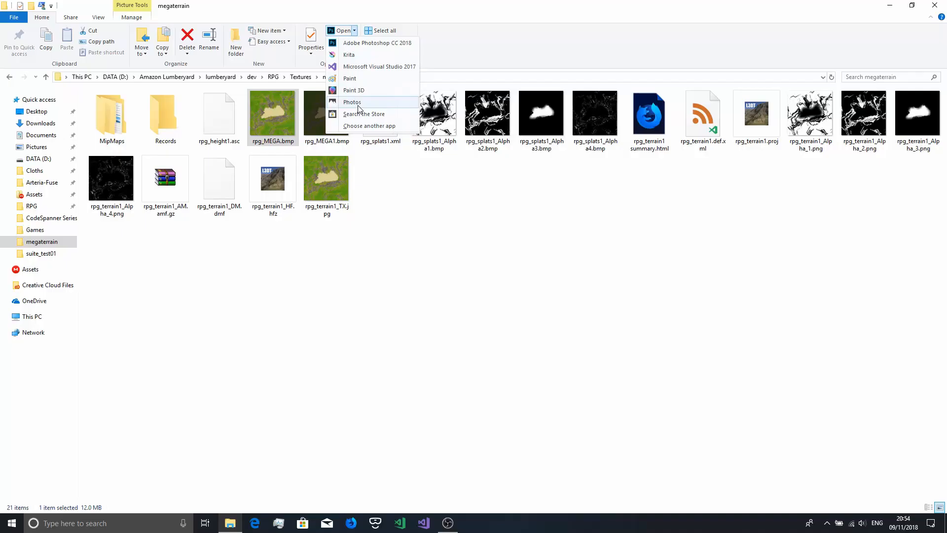
Open rpg_MEGA.bmp for editing in Photos and lower its Light adjustment to the minimum
click(359, 108)
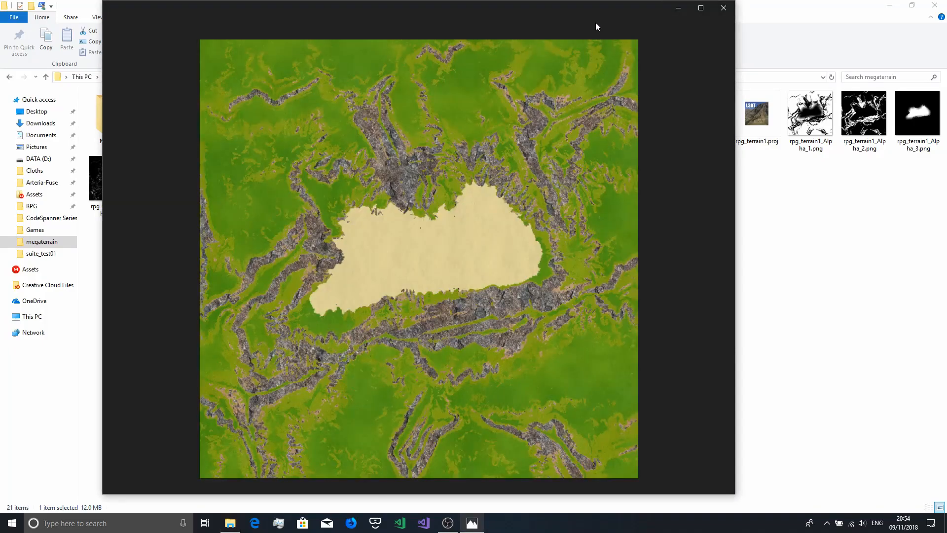
click(599, 28)
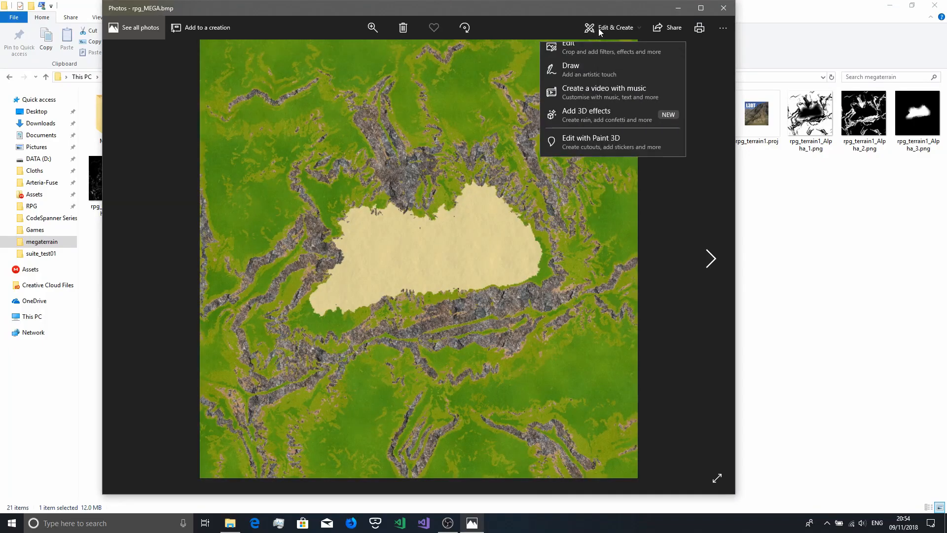
click(590, 55)
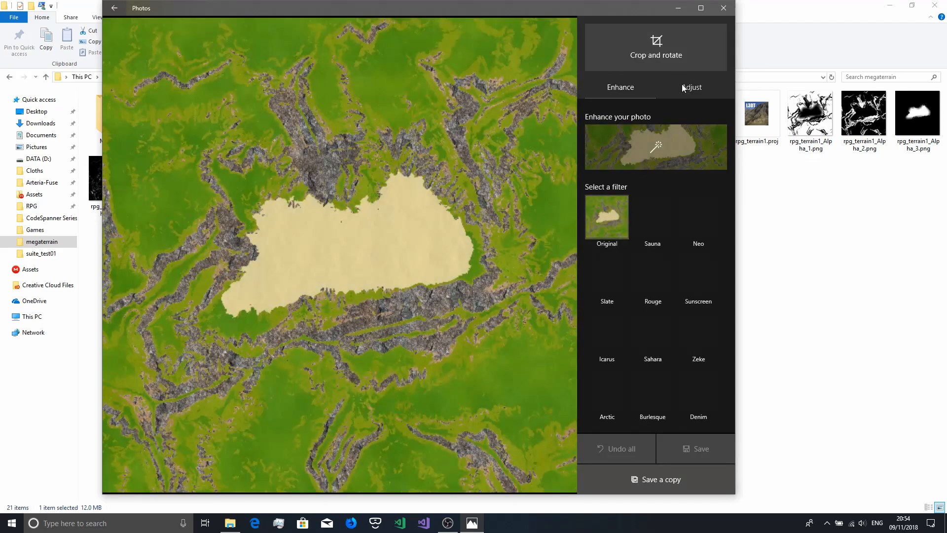
click(686, 87)
drag(650, 156, 510, 158)
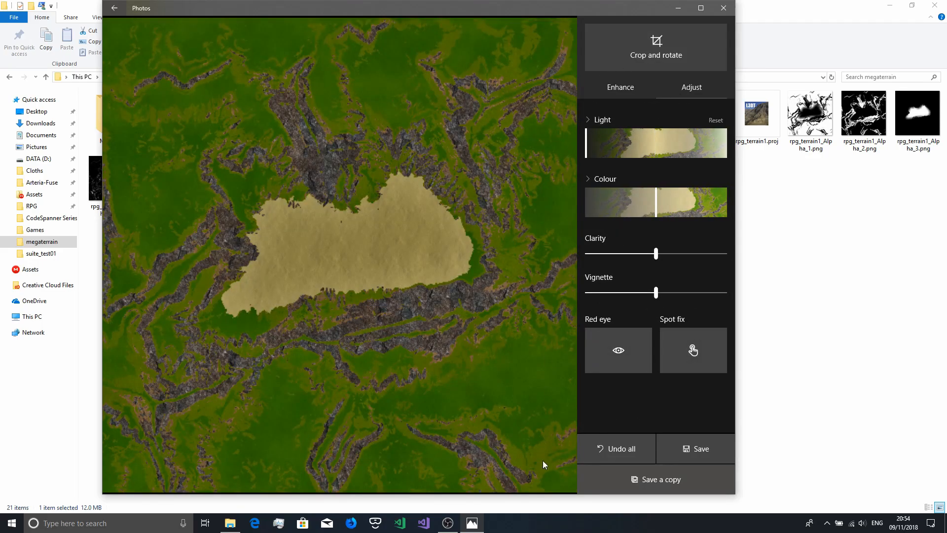
Try to save a copy of the darkened texture as rpg_MEGA0.5.bmp in the megaterrain folder and close Photos
click(677, 480)
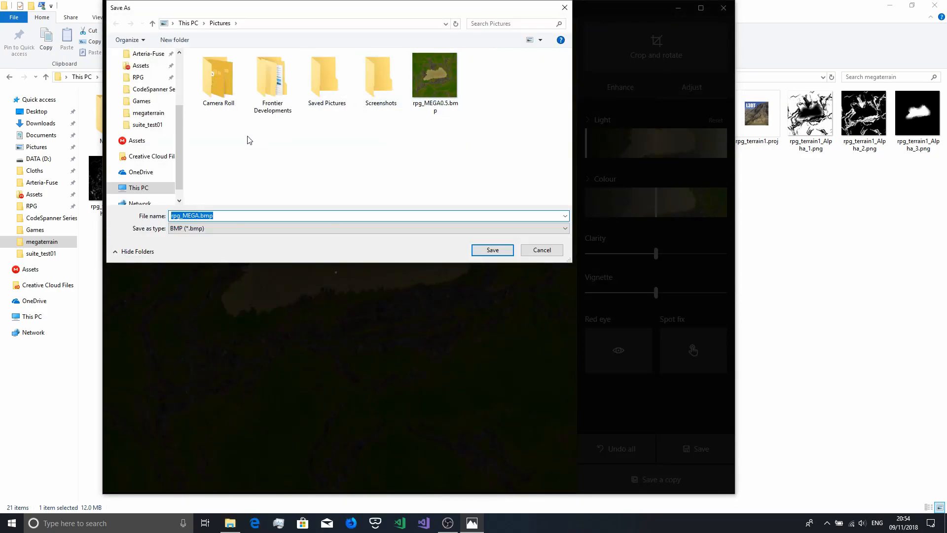
click(147, 117)
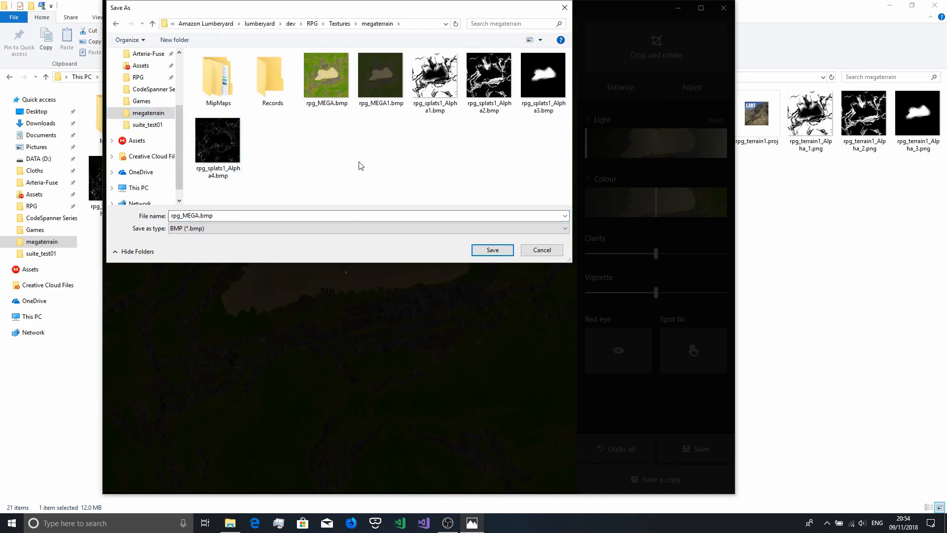
click(400, 91)
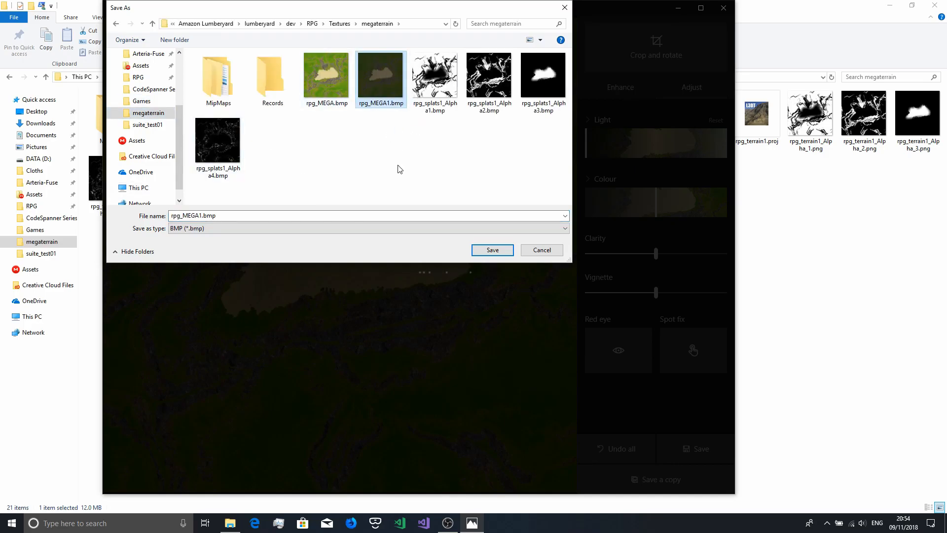
click(202, 215)
click(202, 215)
text(0.5)
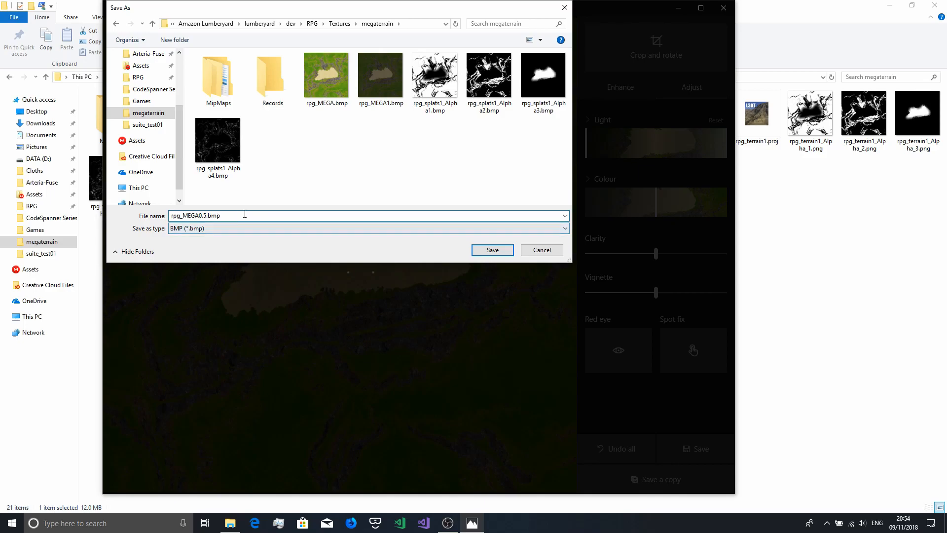
click(492, 250)
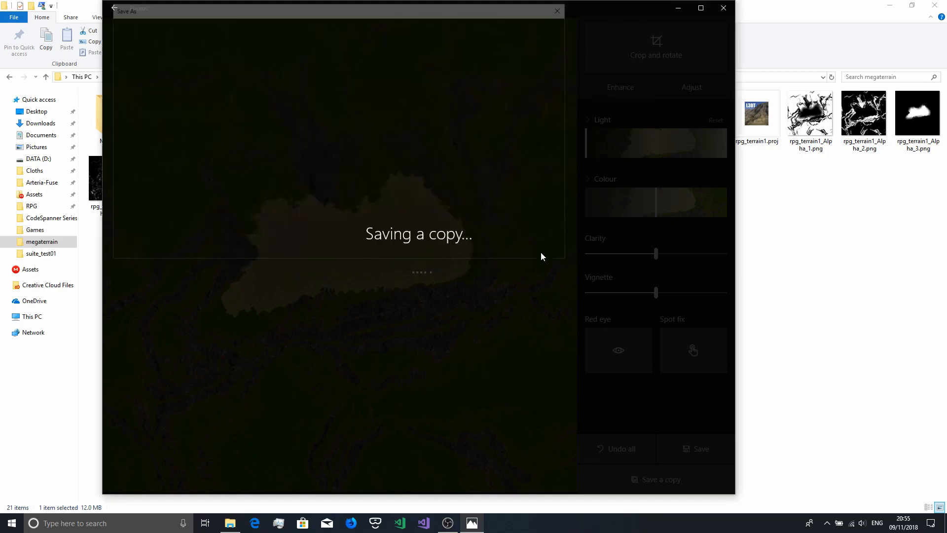
click(723, 8)
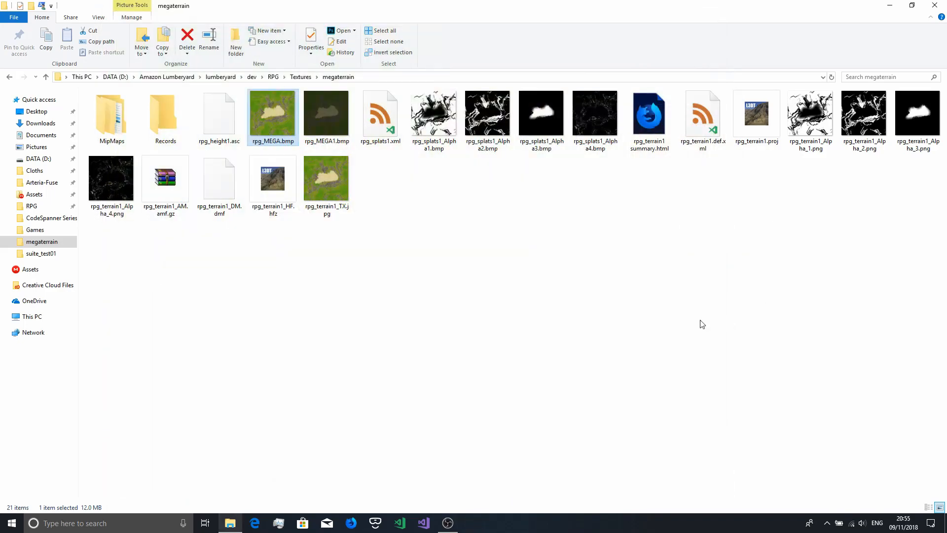
Clear the megaterrain folder of everything except rpg_height1.asc, rpg_MEGA1.bmp and the four rpg_splats1_Alpha bitmaps
click(601, 309)
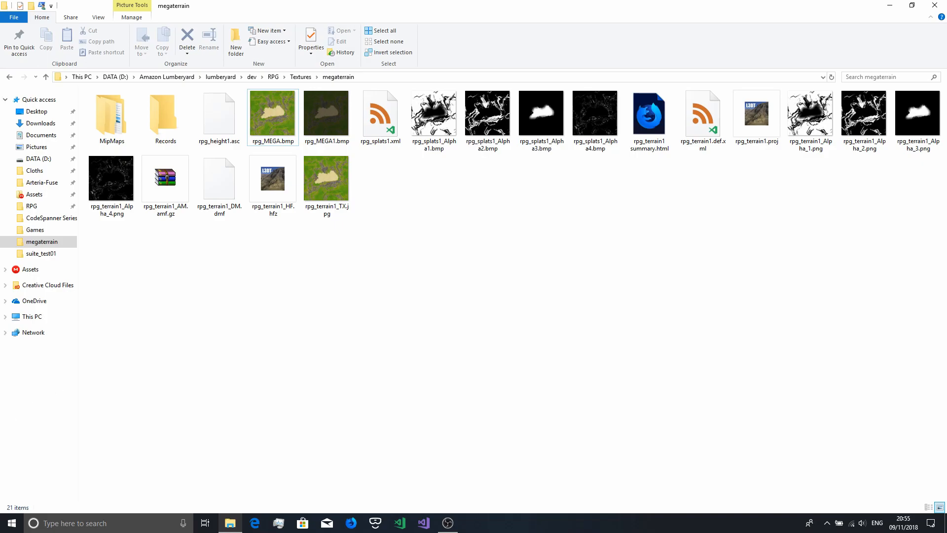
drag(82, 104, 173, 129)
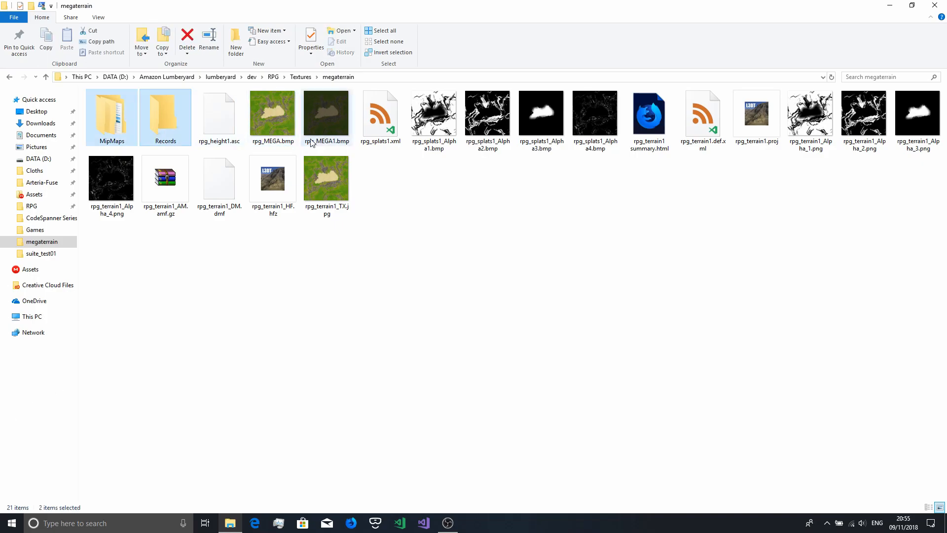
ctrl+click(274, 119)
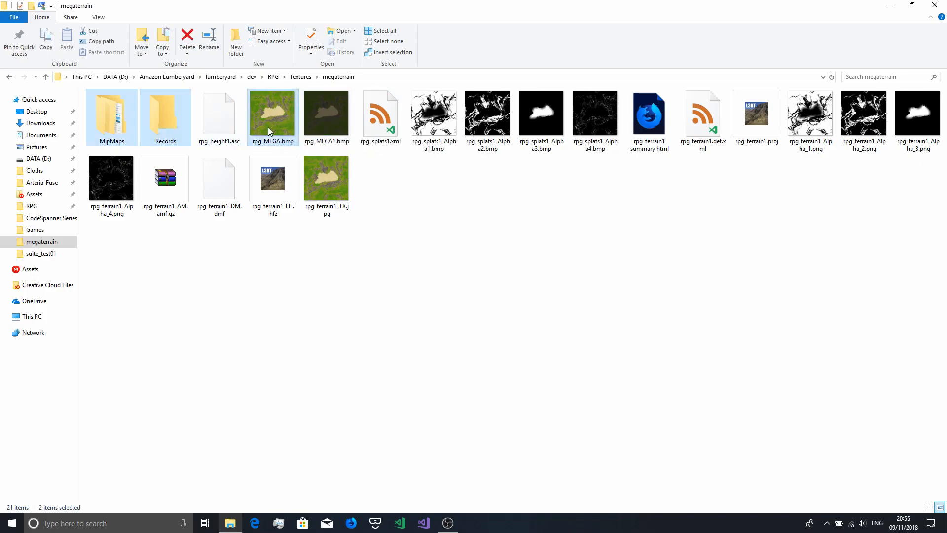
ctrl+click(375, 120)
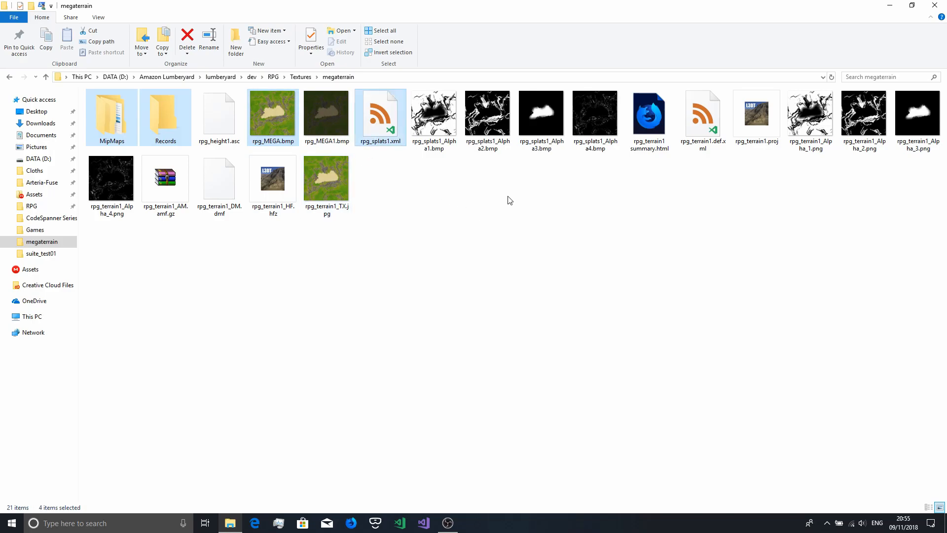
ctrl+click(650, 123)
ctrl+click(694, 127)
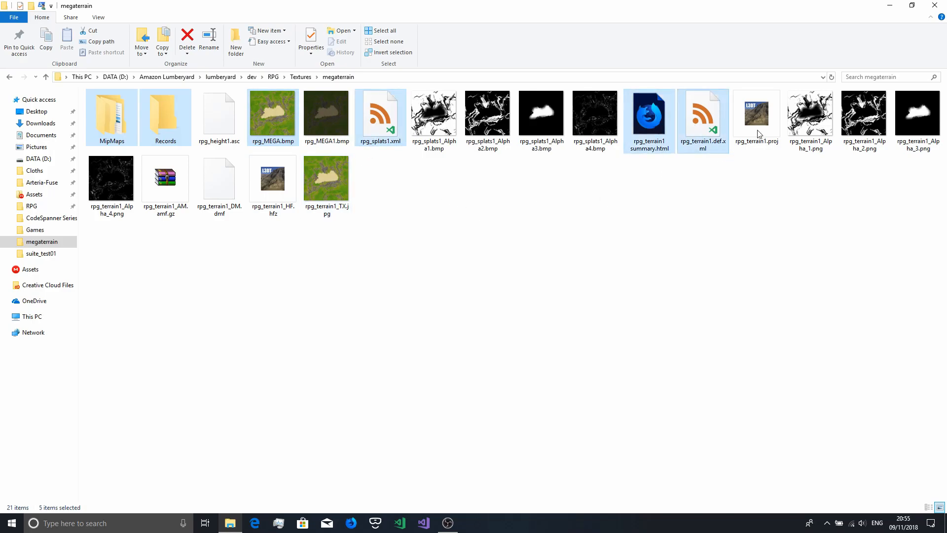
ctrl+click(757, 123)
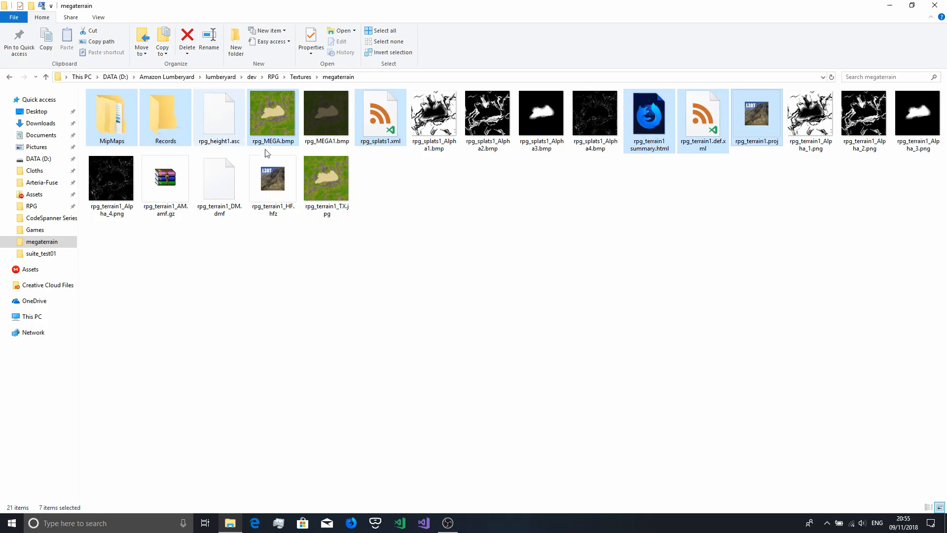
ctrl+click(810, 124)
ctrl+click(887, 130)
ctrl+click(106, 205)
ctrl+click(168, 213)
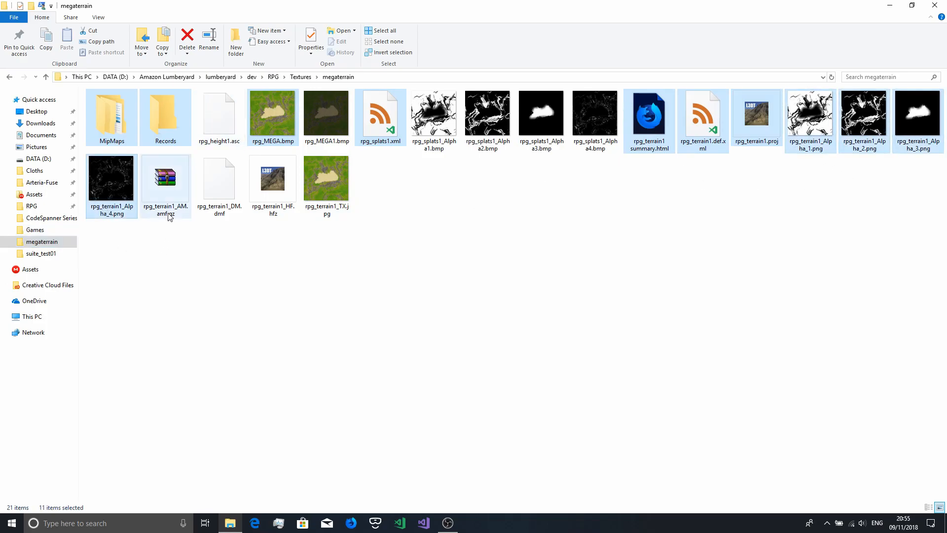
ctrl+click(217, 211)
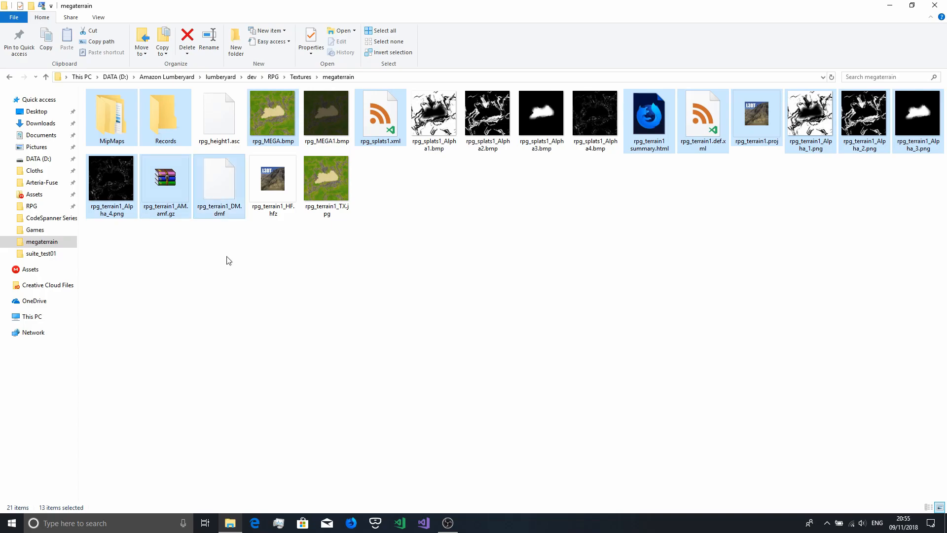
ctrl+click(266, 212)
ctrl+click(332, 202)
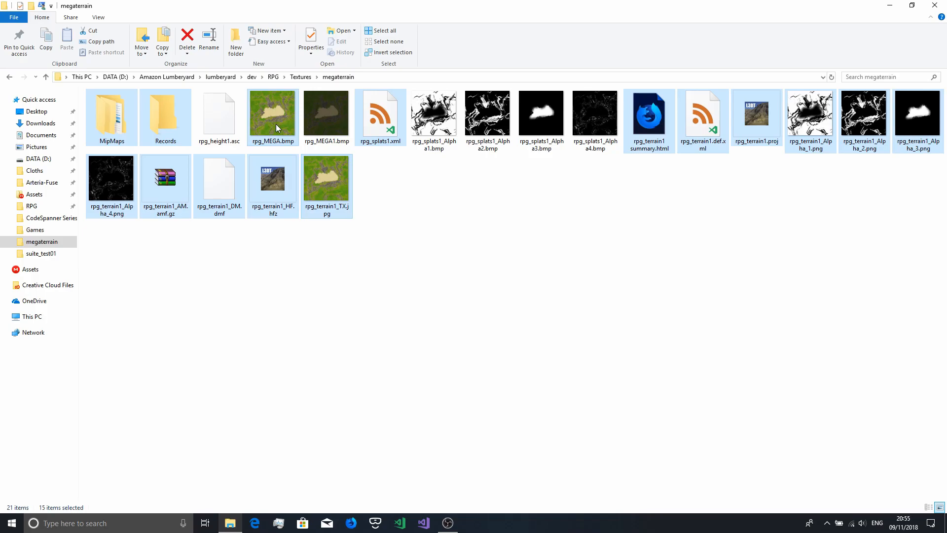
click(149, 55)
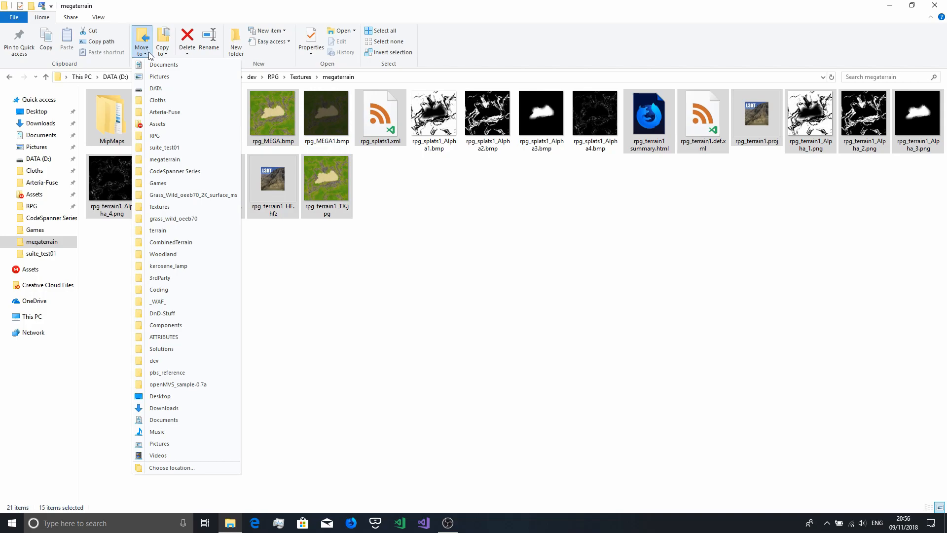
click(168, 78)
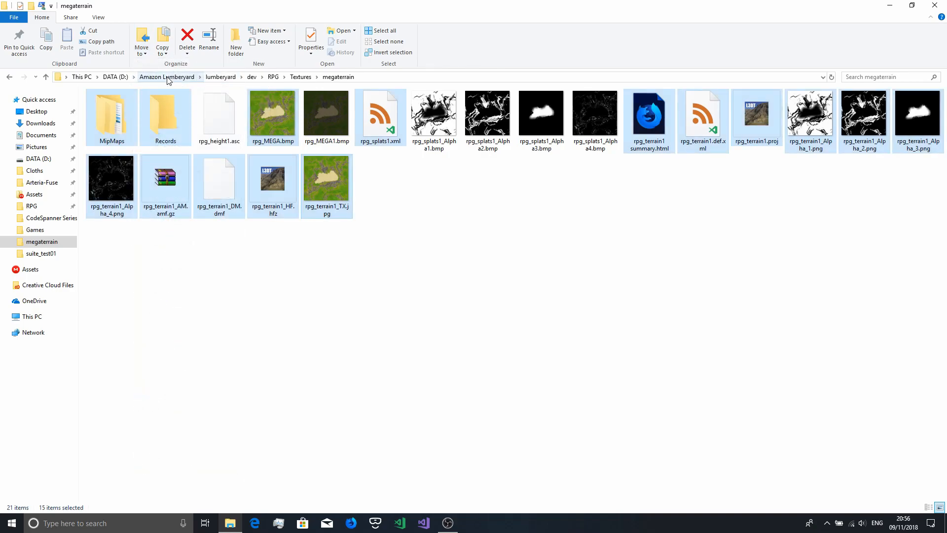
drag(446, 266, 95, 140)
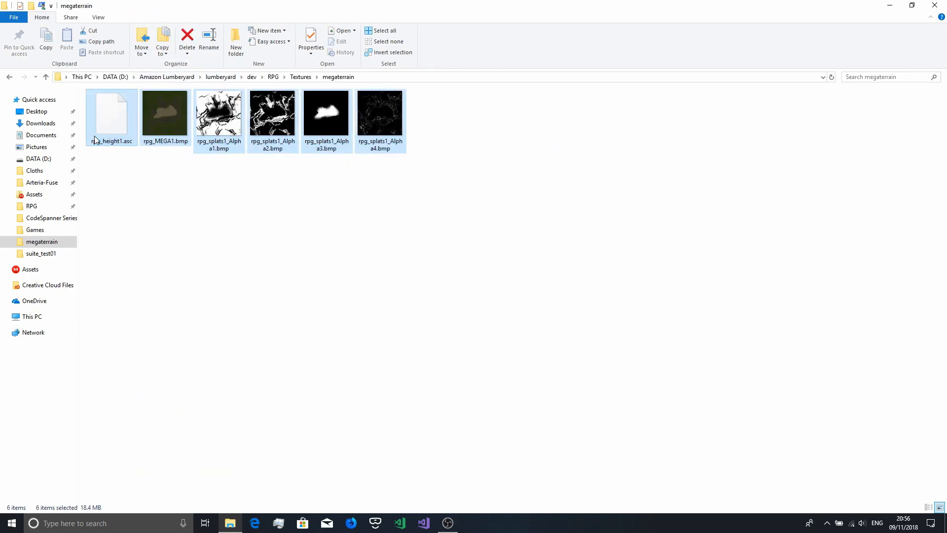
click(274, 267)
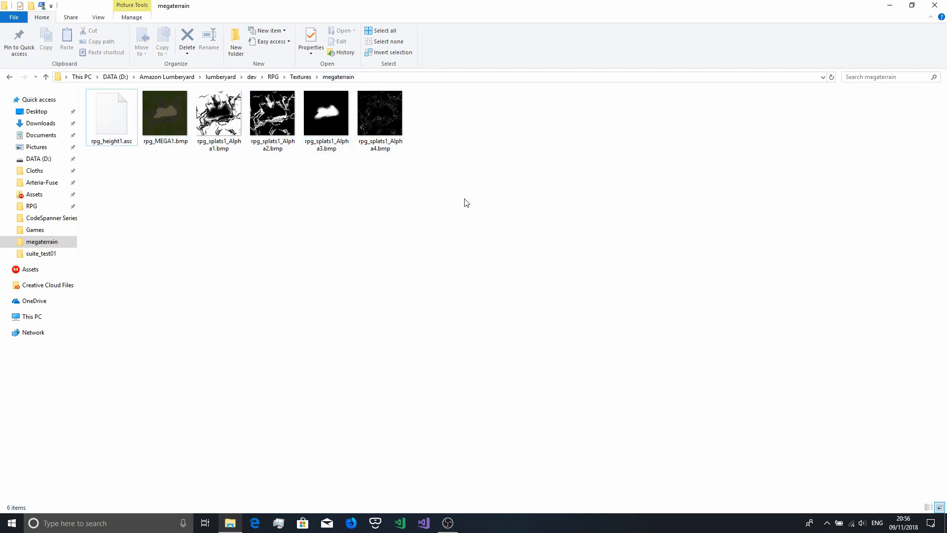
Launch the Lumberyard Editor and create a level named world1 with a 512x512 heightmap and a 4096 x 4096 terrain texture
key(super+d)
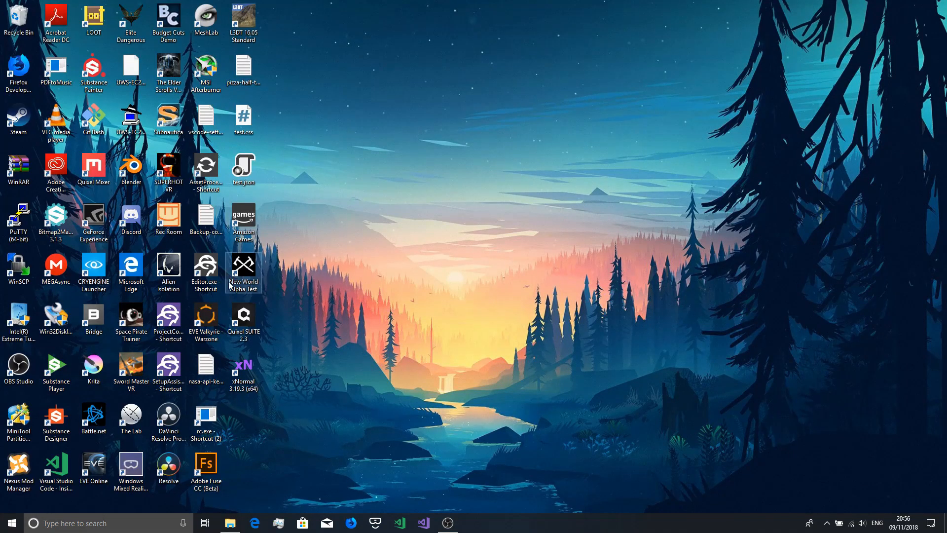
double_click(205, 275)
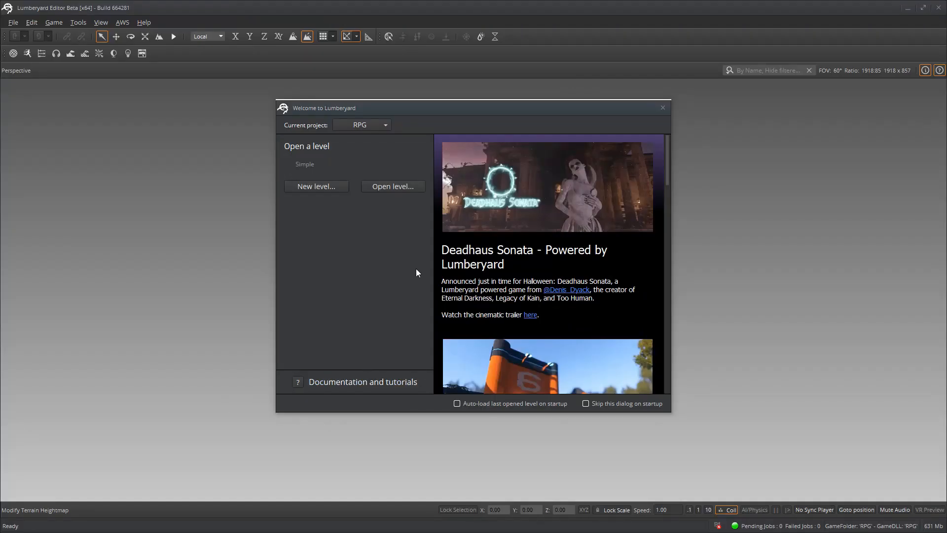
click(335, 186)
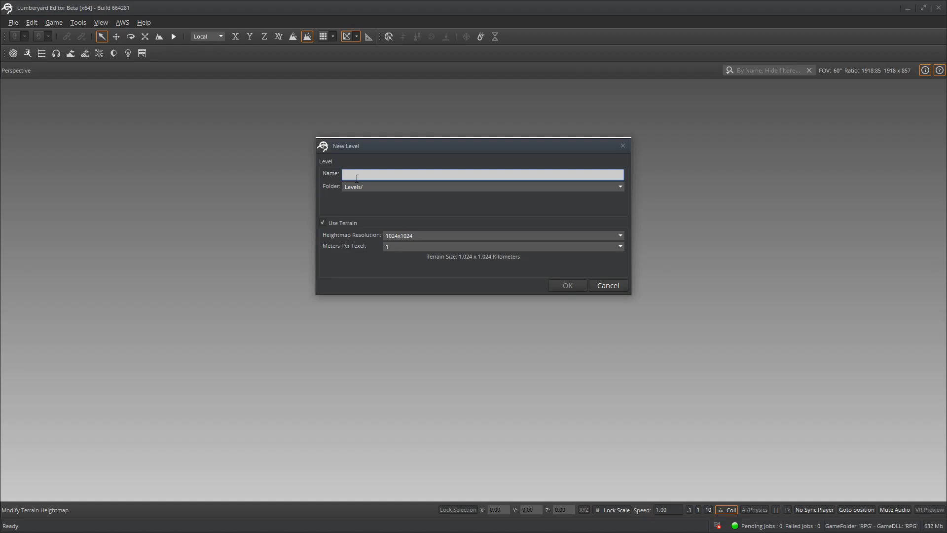
text(Wor)
key(BackSpace)
text(world1)
click(404, 233)
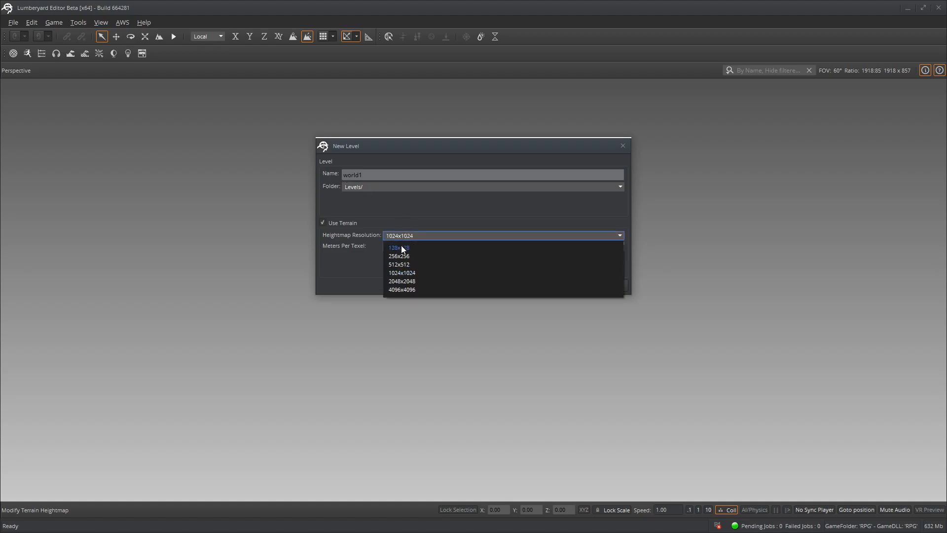
click(398, 263)
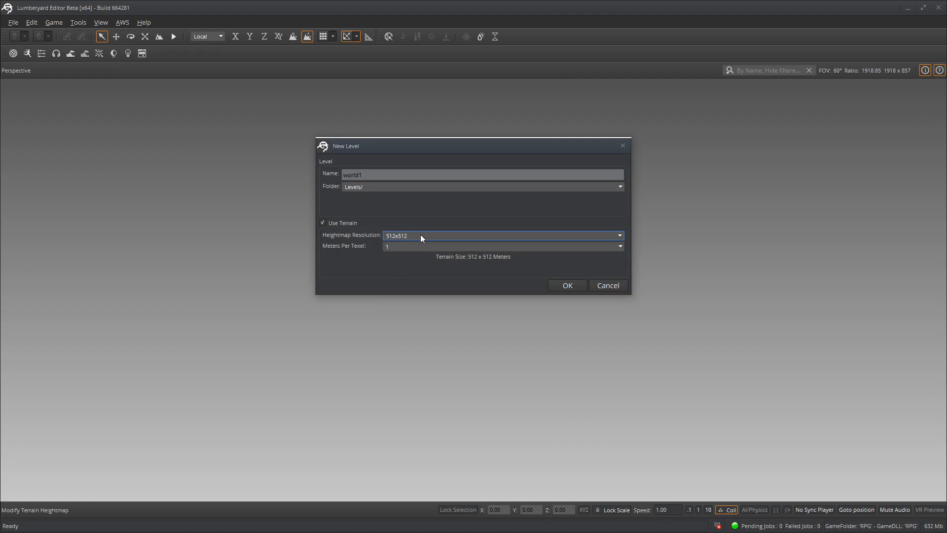
click(567, 287)
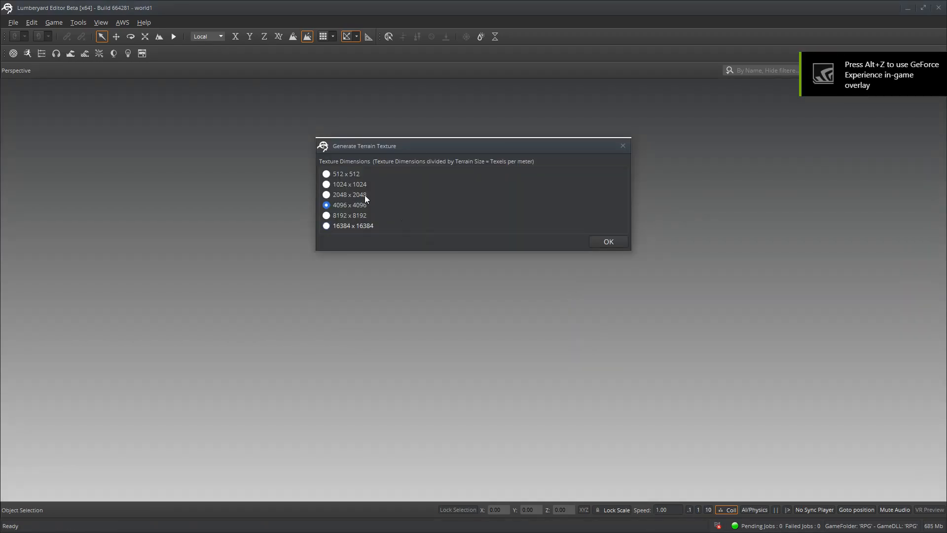
click(608, 241)
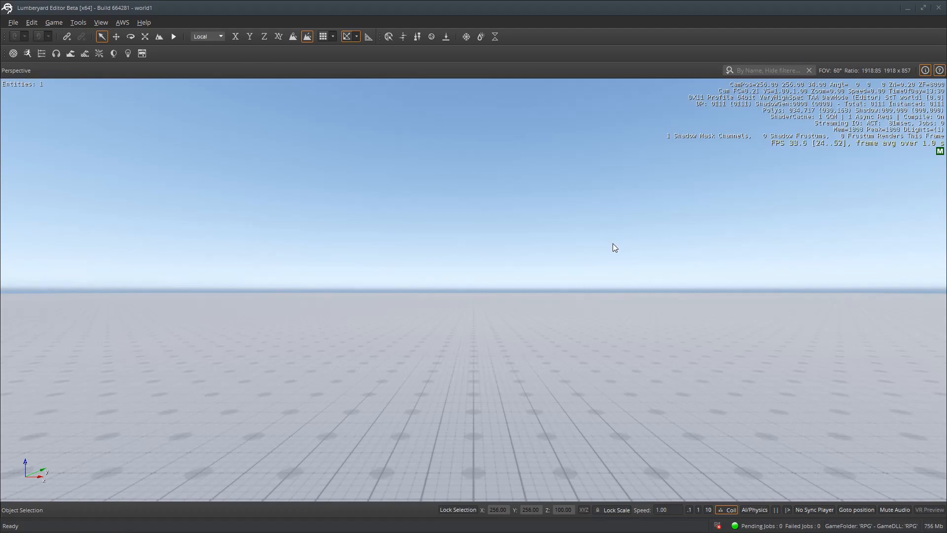
Open the Terrain Editor for world1 and set the maximum terrain height to 128
click(79, 27)
click(102, 147)
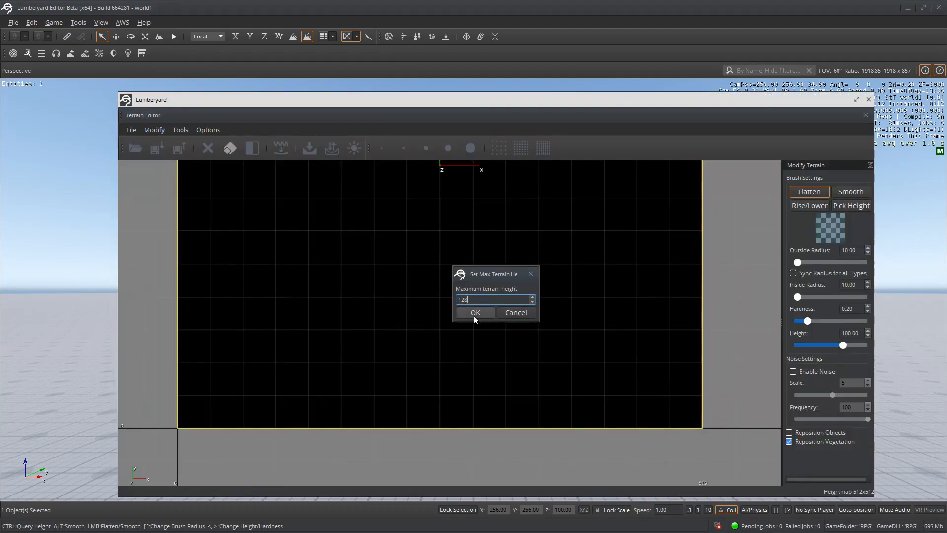
click(475, 314)
Import rpg_height1.asc from the megaterrain folder as the level's heightmap and close the Terrain Editor
click(130, 130)
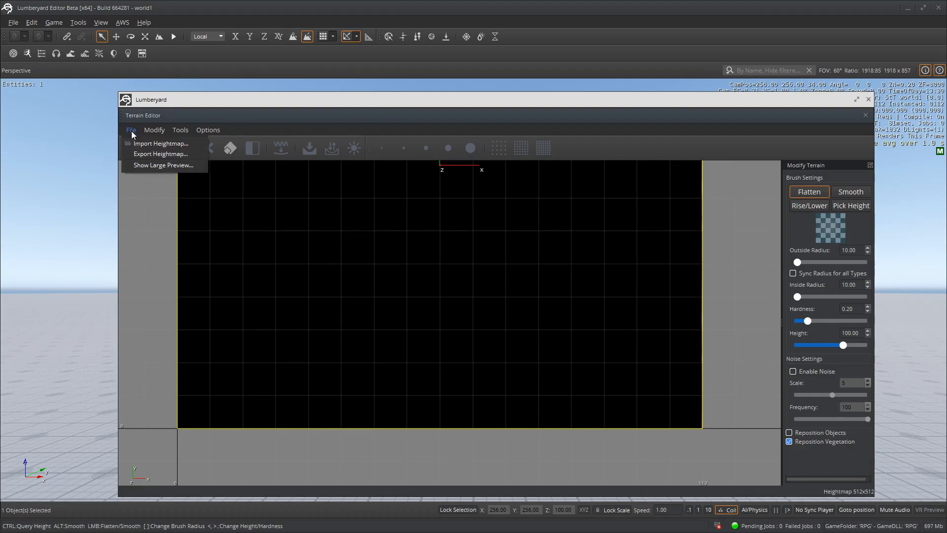
key(Escape)
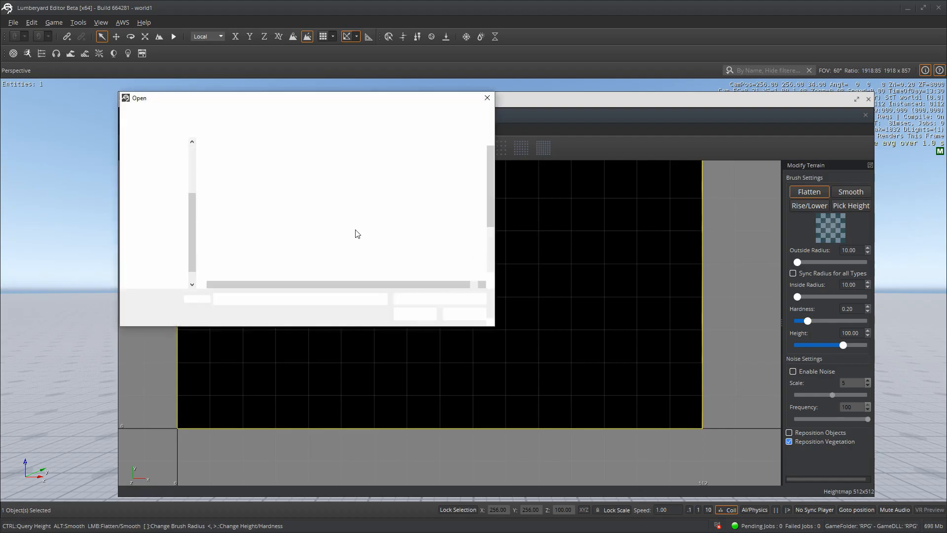
click(160, 202)
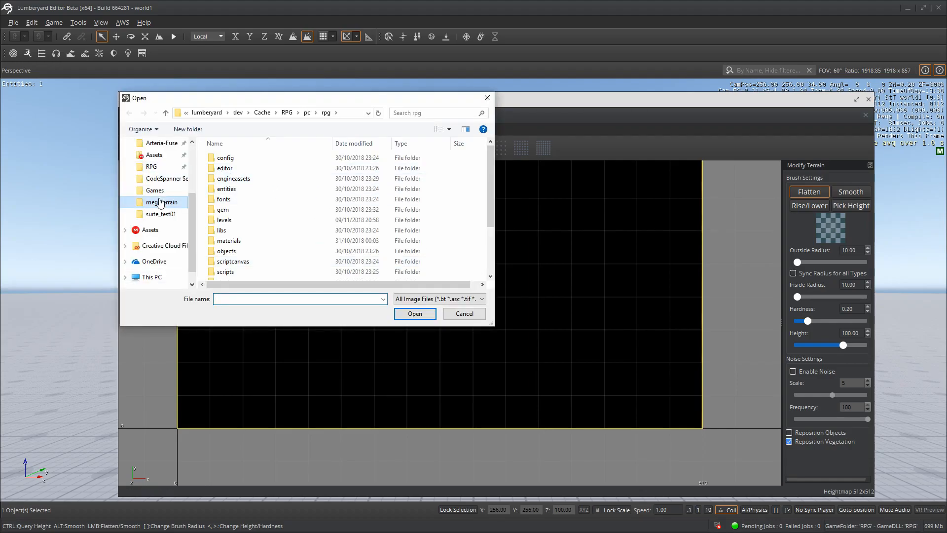
click(239, 174)
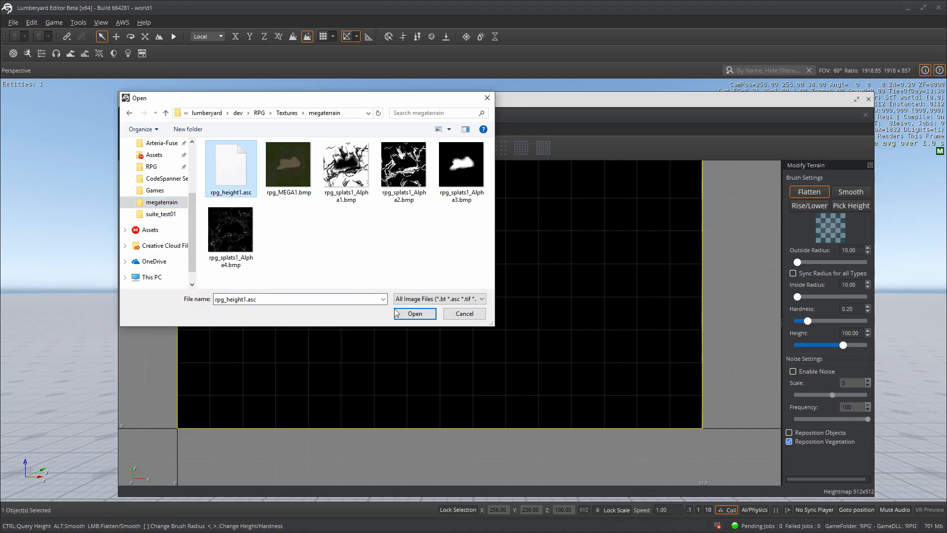
click(416, 314)
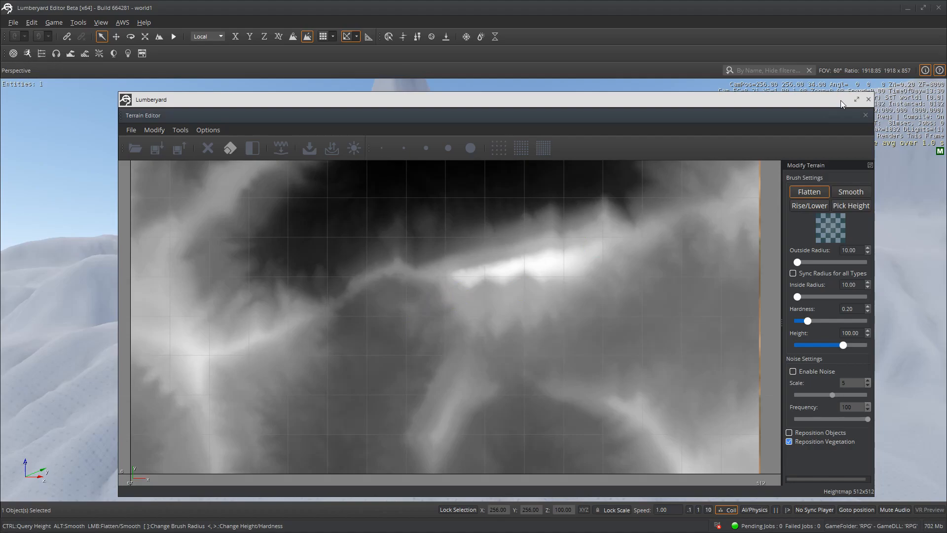
click(869, 99)
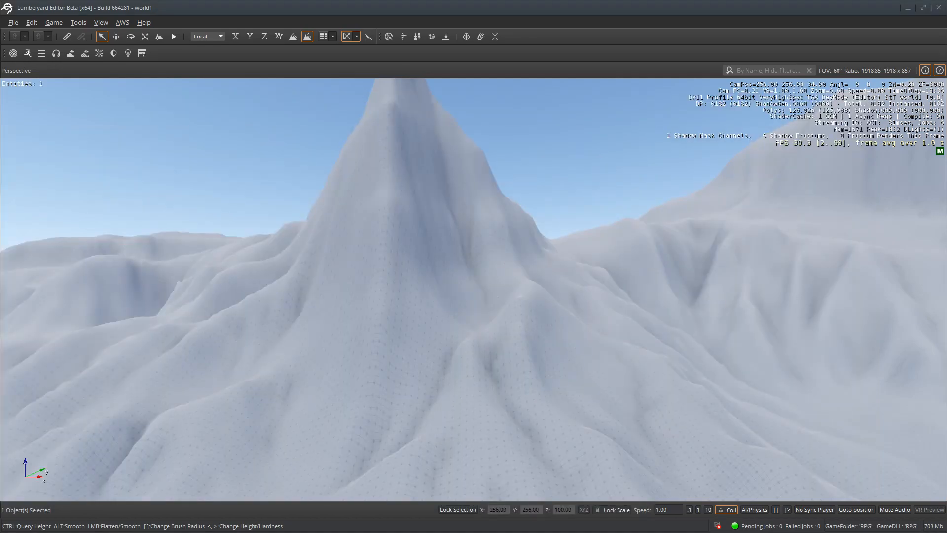
Import rpg_height1.asc from the megaterrain folder as the level's heightmap once more and close the Terrain Editor
key(s)
right_drag(474, 290, 514, 398)
key(w)
key(d)
key(w)
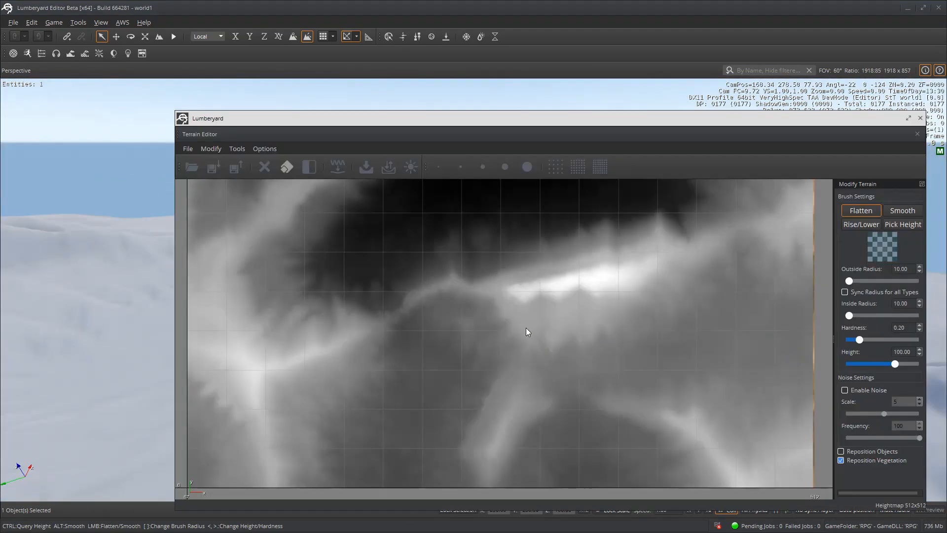
click(185, 149)
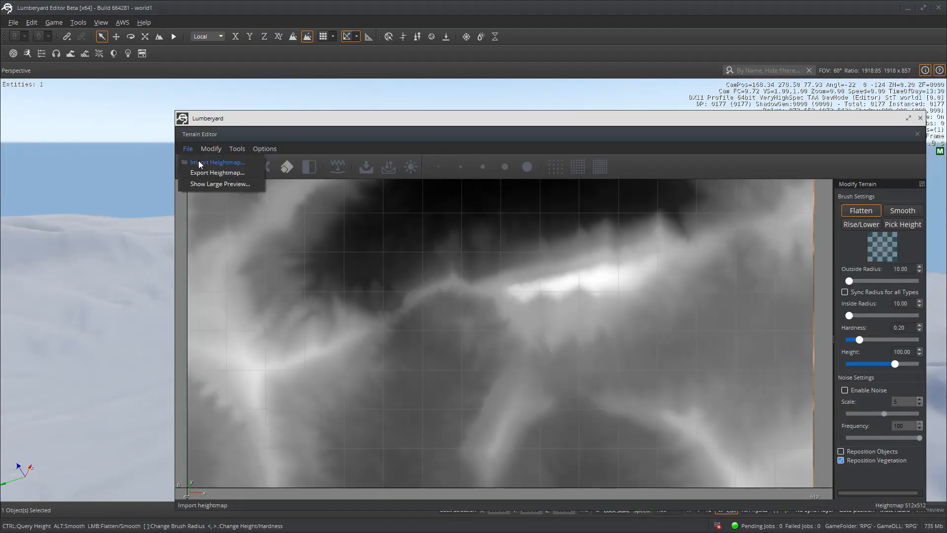
click(198, 165)
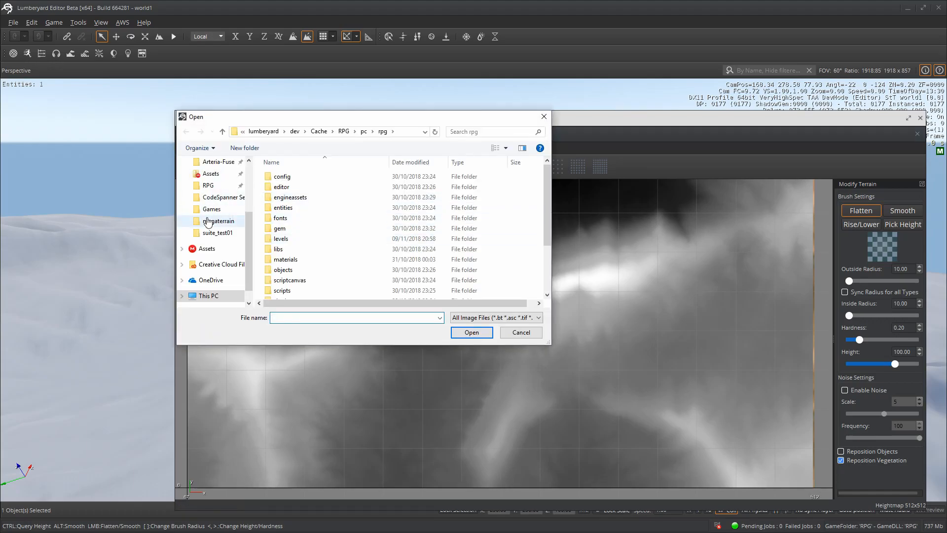
click(212, 220)
click(288, 187)
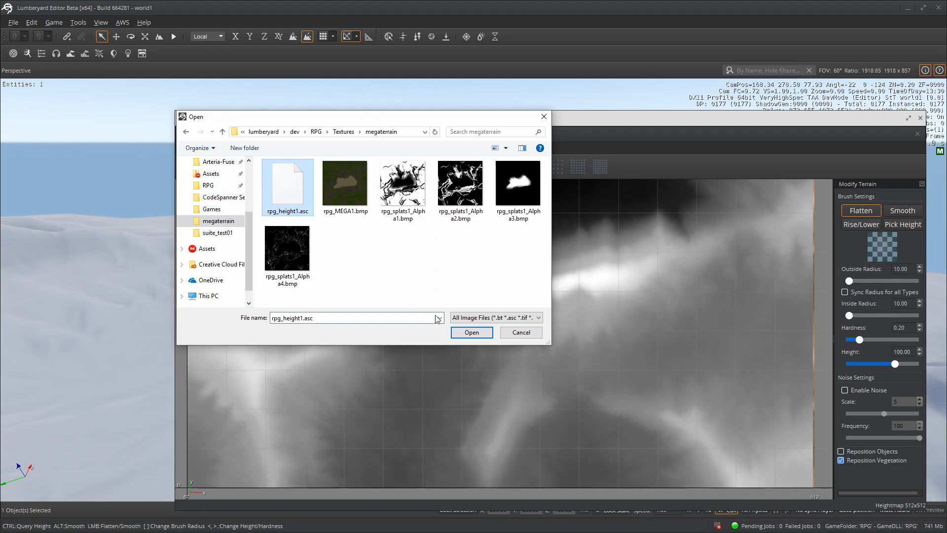
click(472, 331)
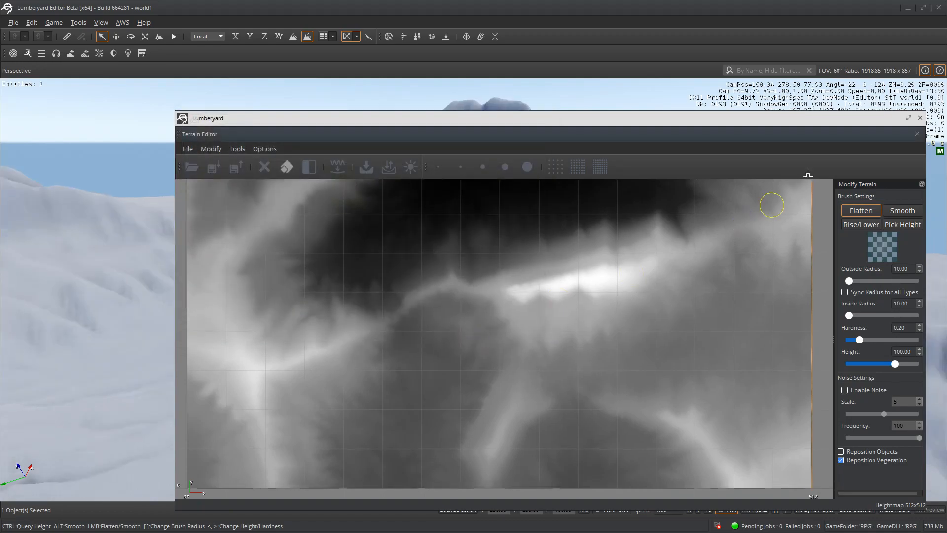
click(920, 118)
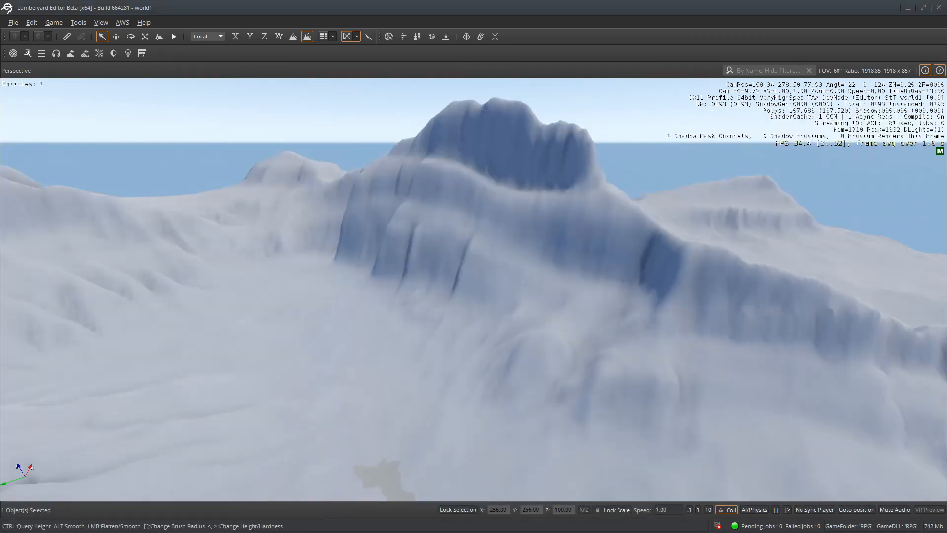
Open the megaterrain texture export/import from the Terrain Editor, select the single tile and set its resolution to 2048x2048
right_drag(430, 329, 518, 251)
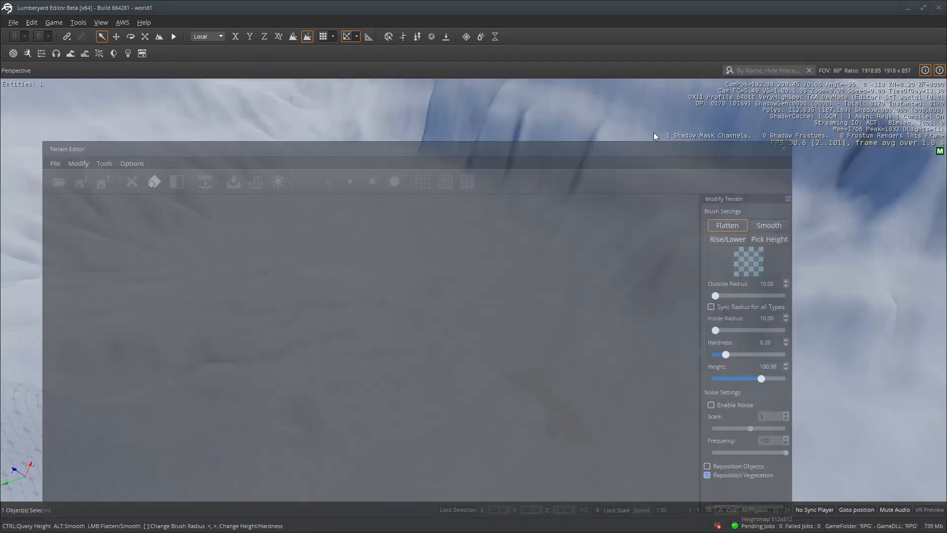
drag(653, 132, 658, 94)
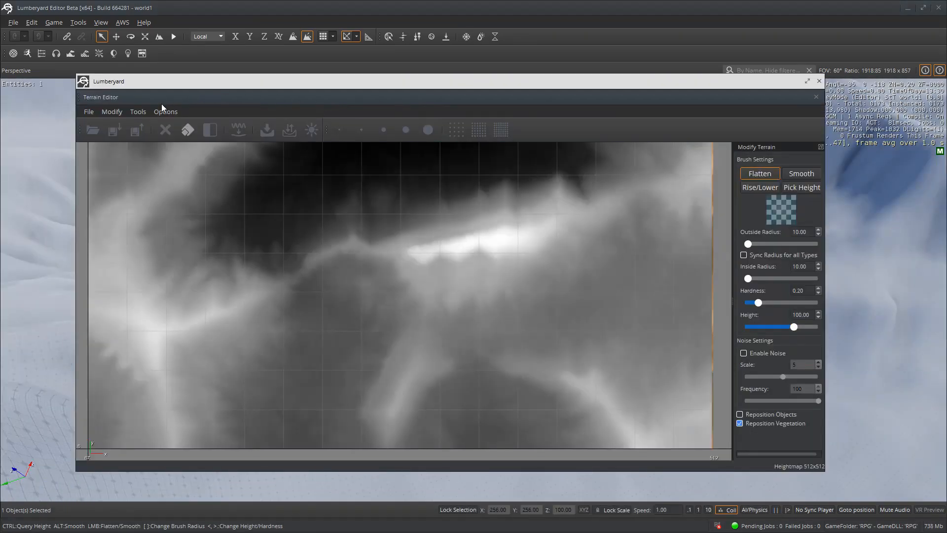
click(138, 112)
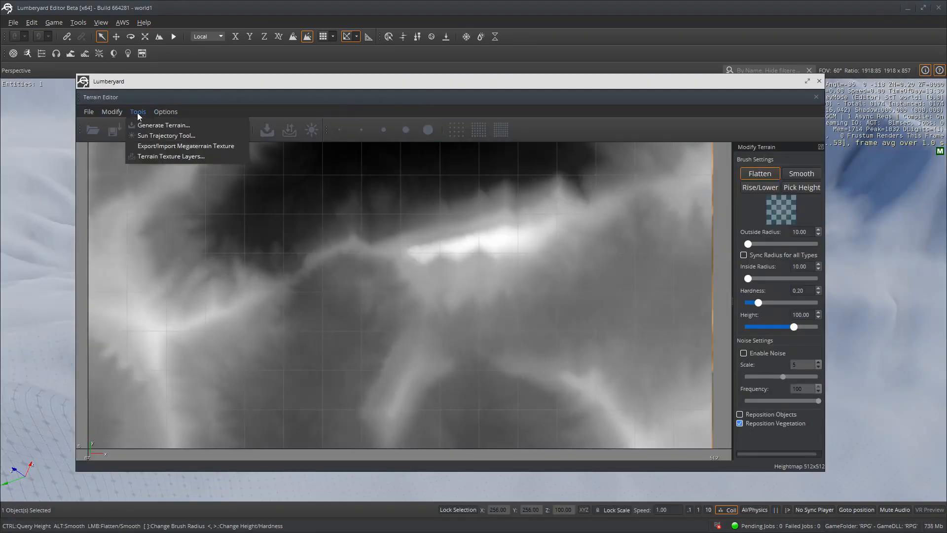
click(162, 146)
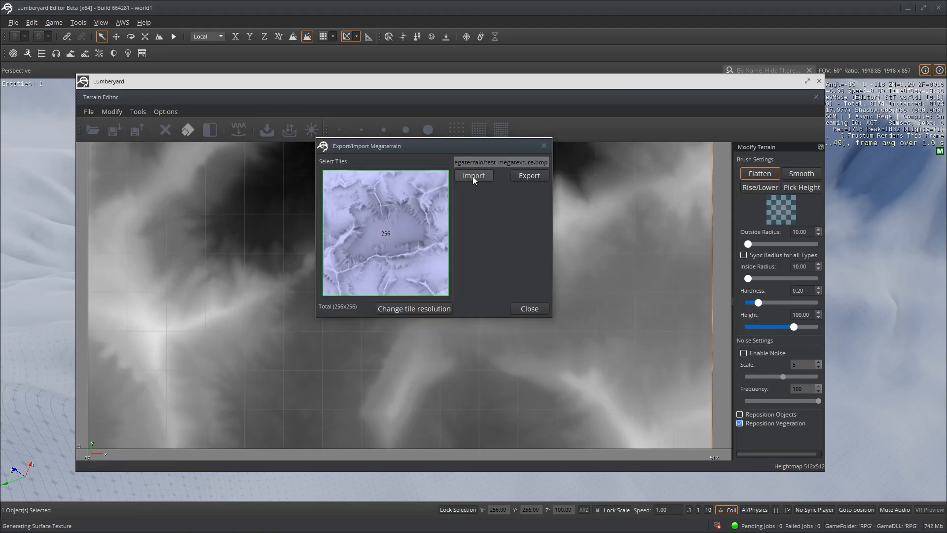
click(380, 229)
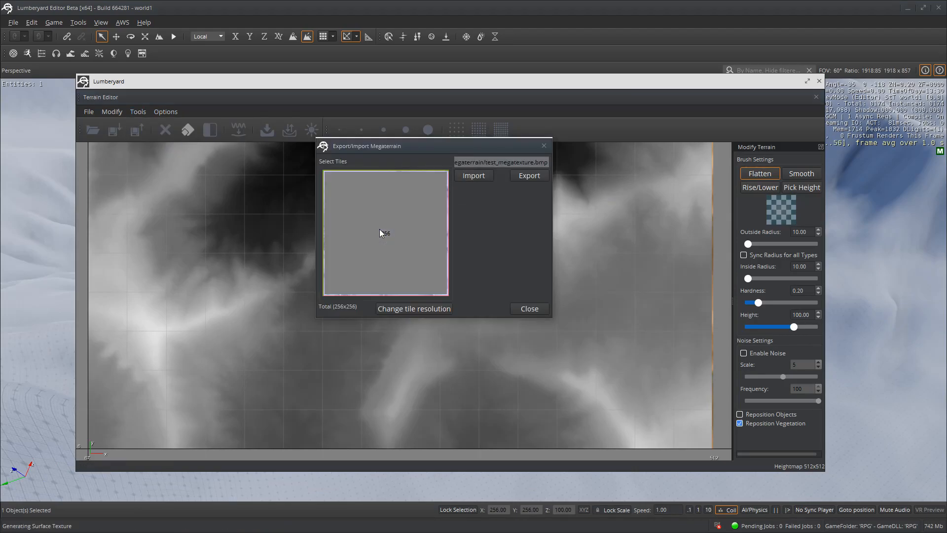
click(401, 309)
click(501, 163)
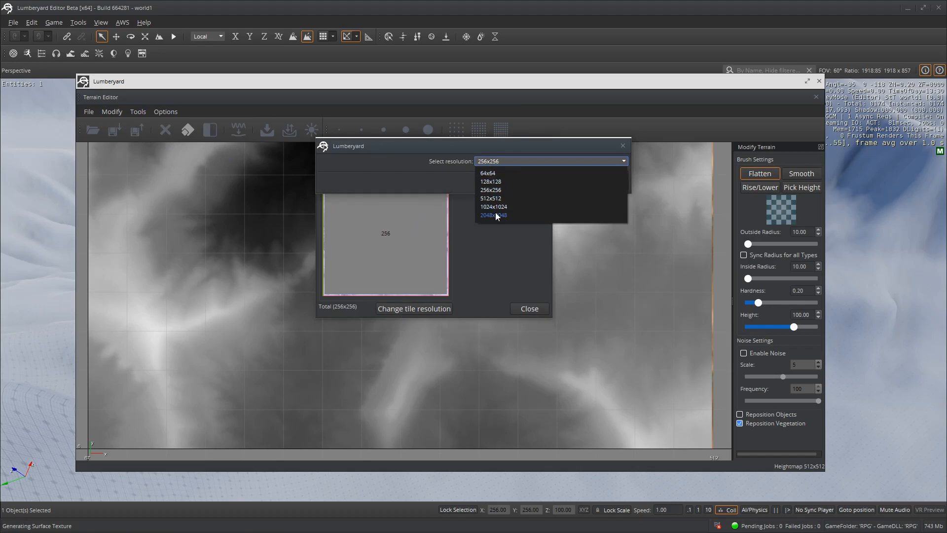
click(495, 215)
click(566, 182)
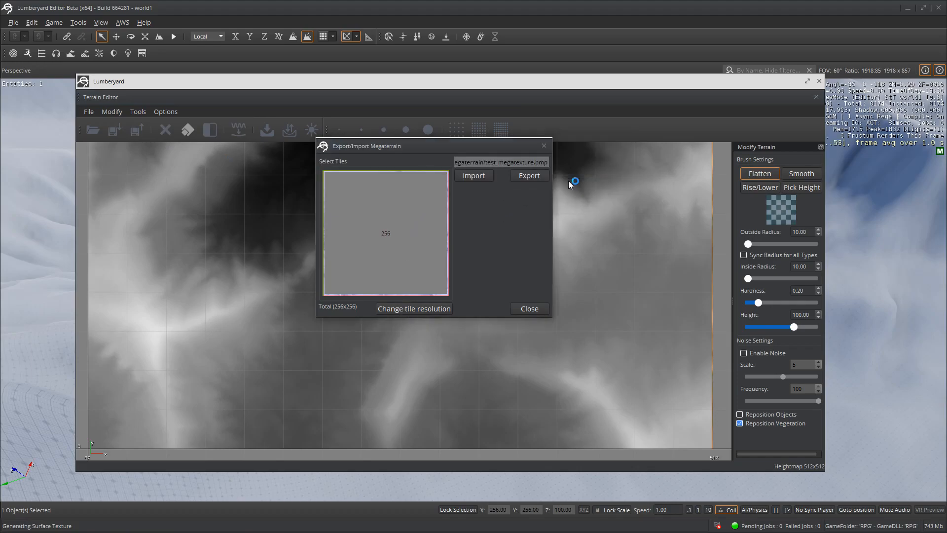
Import rpg_MEGA1.bmp from the megaterrain folder as the megaterrain texture and close the import dialog
click(472, 176)
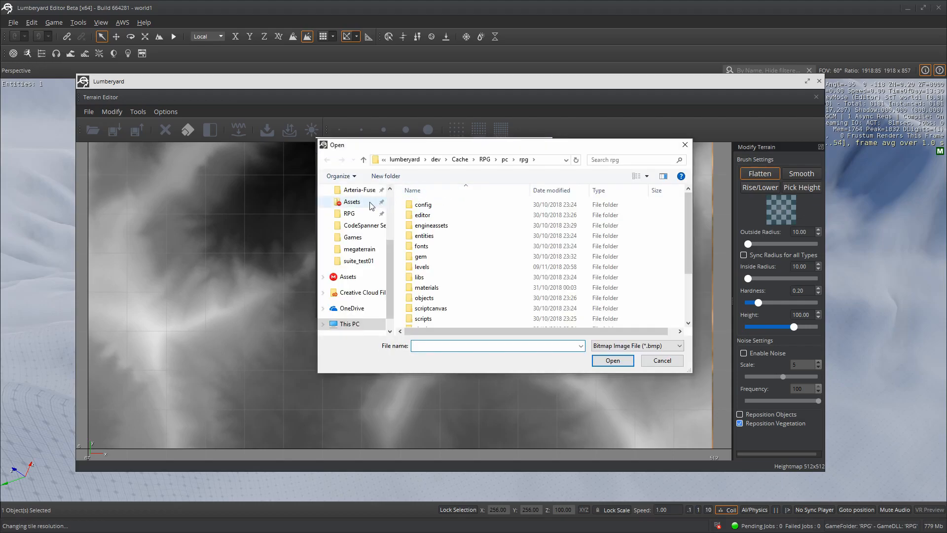
click(357, 250)
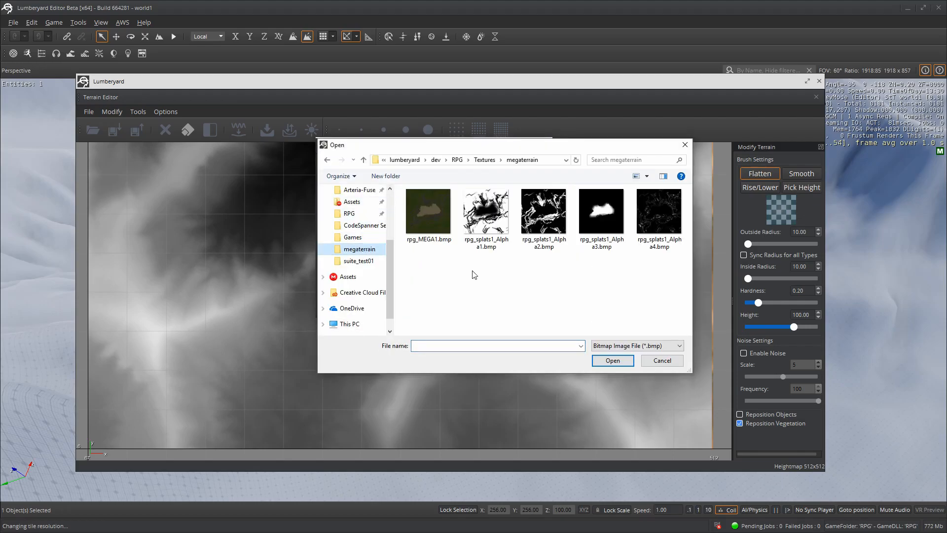
click(432, 232)
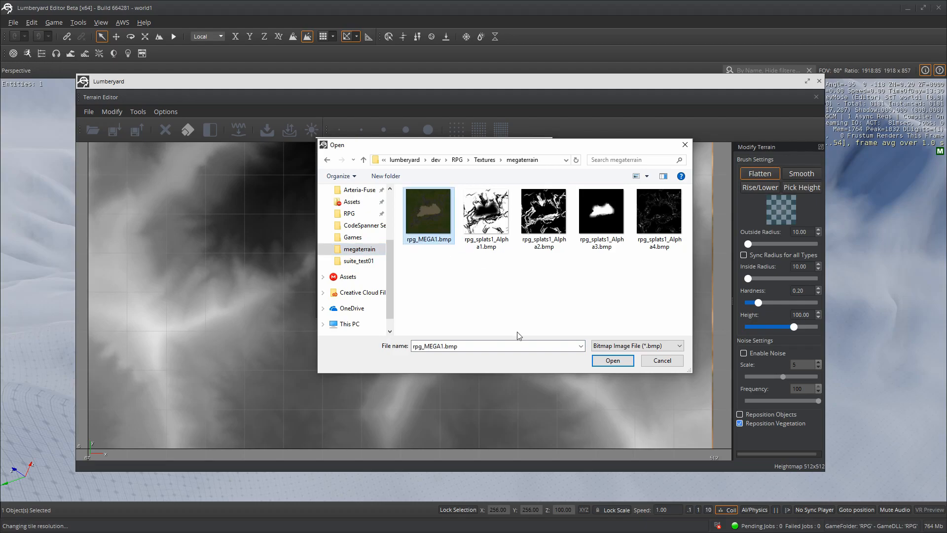
click(612, 361)
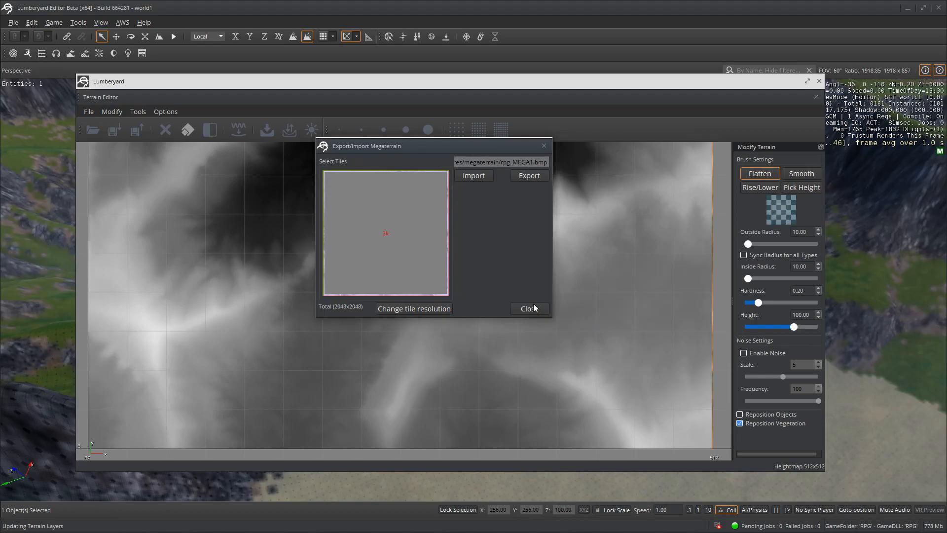
click(528, 309)
Move the Terrain Editor out of the way and examine how the imported texture covers the cliffs, grass and pale basin
drag(669, 82, 0, 266)
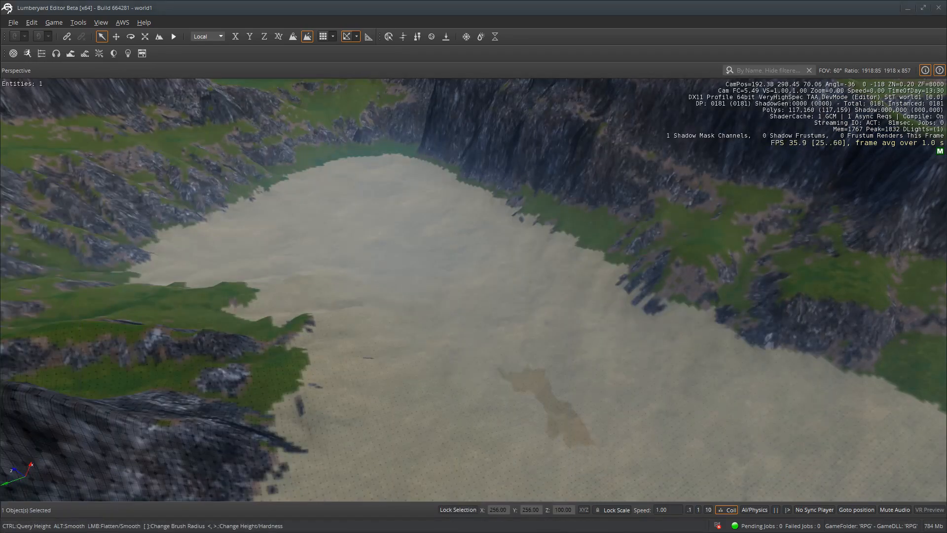
key(s)
right_drag(420, 305, 268, 196)
key(w)
key(w)
key(w)
key(s)
key(d)
key(w)
key(s)
key(w)
Bring the Terrain Editor back into view, generate the terrain texture at 2048 x 2048 and close the editor
drag(0, 143, 621, 109)
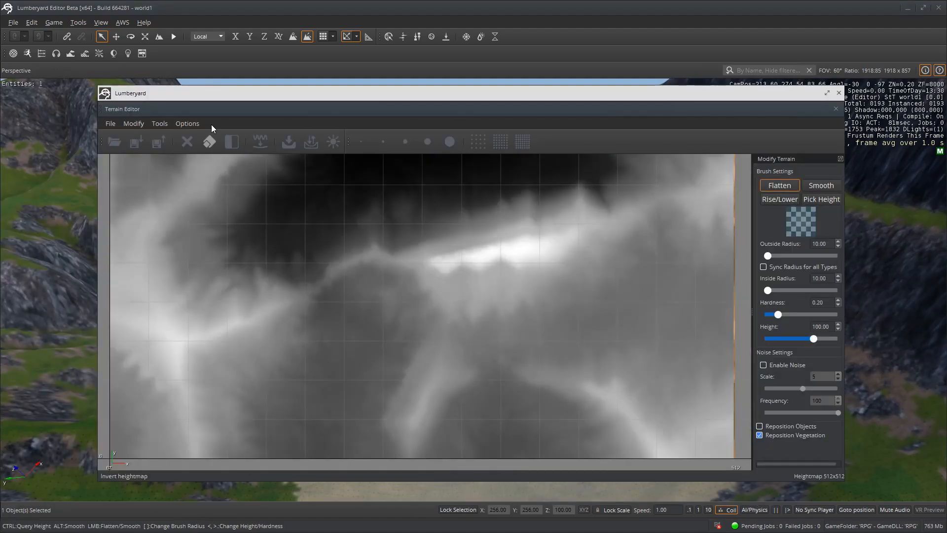
click(159, 124)
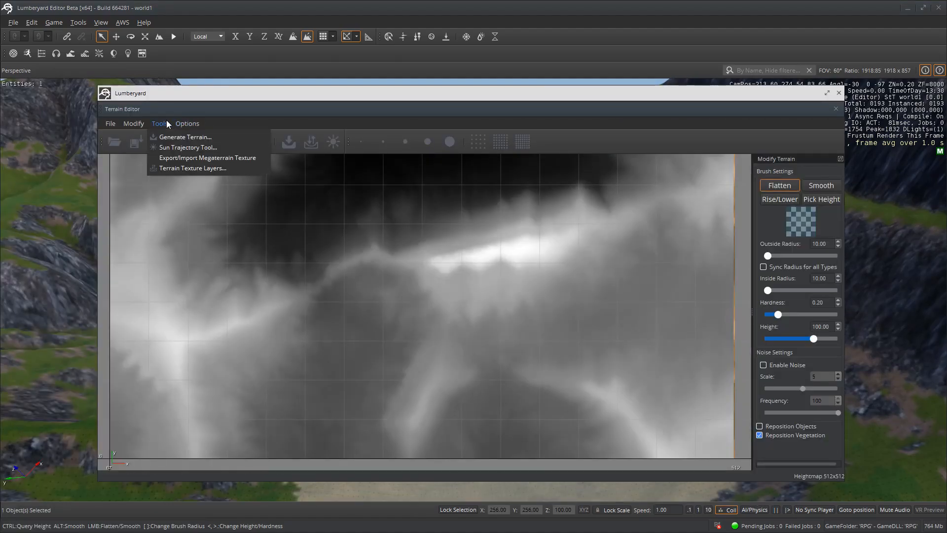
click(56, 21)
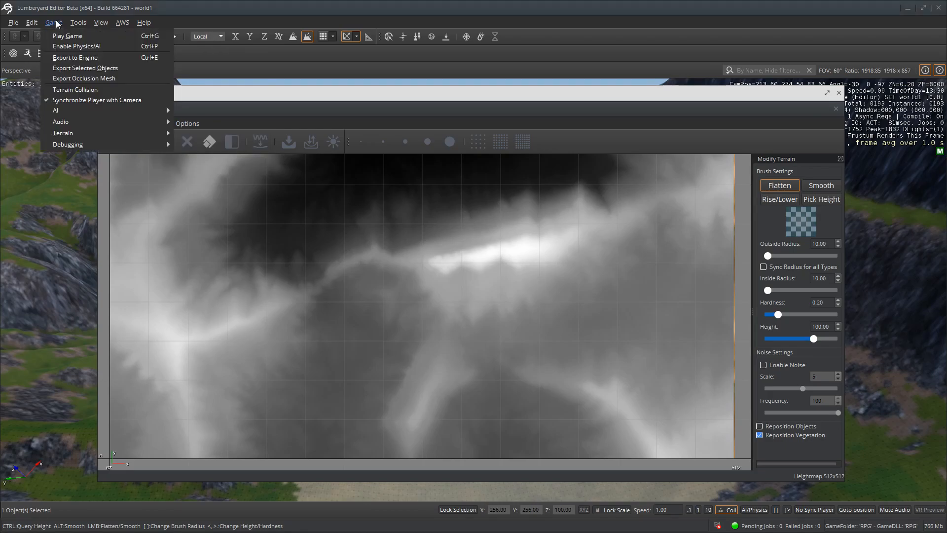
mouse_move(108, 131)
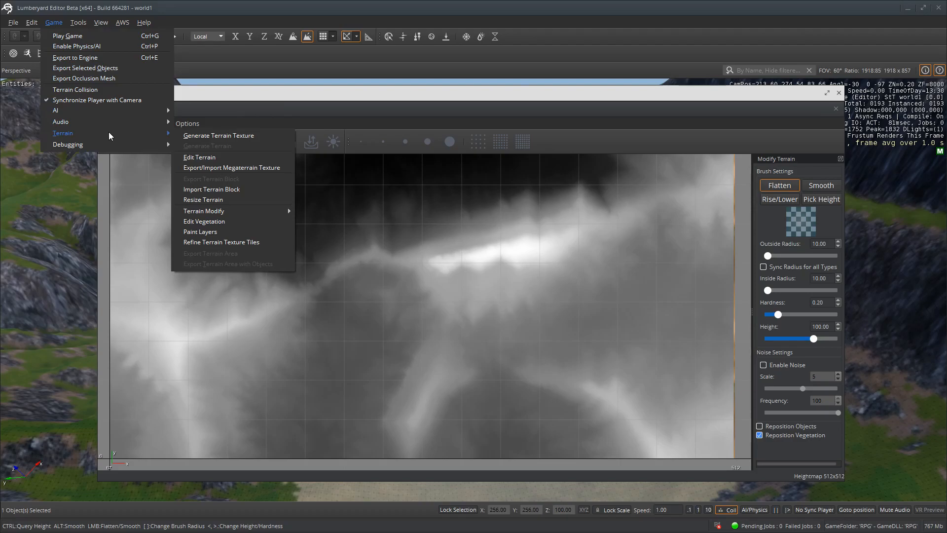
click(200, 138)
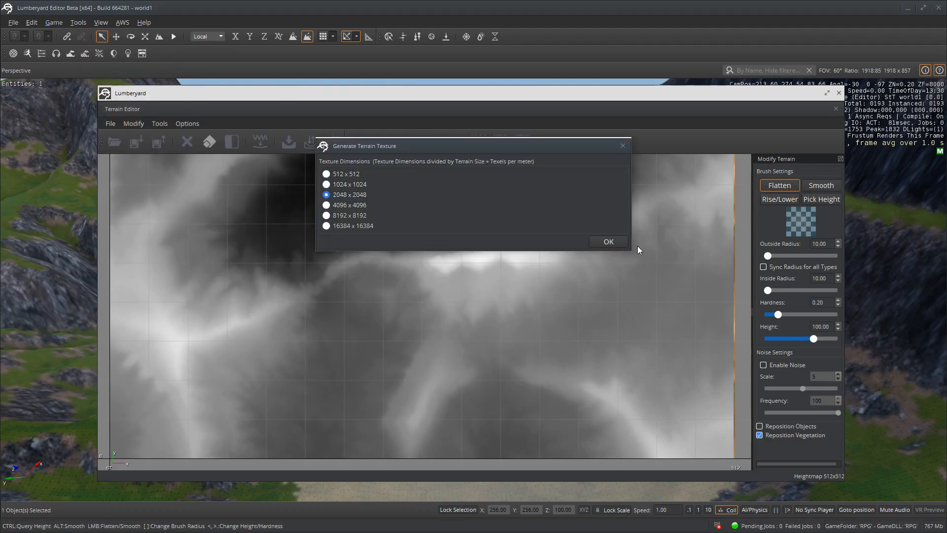
click(614, 242)
click(838, 93)
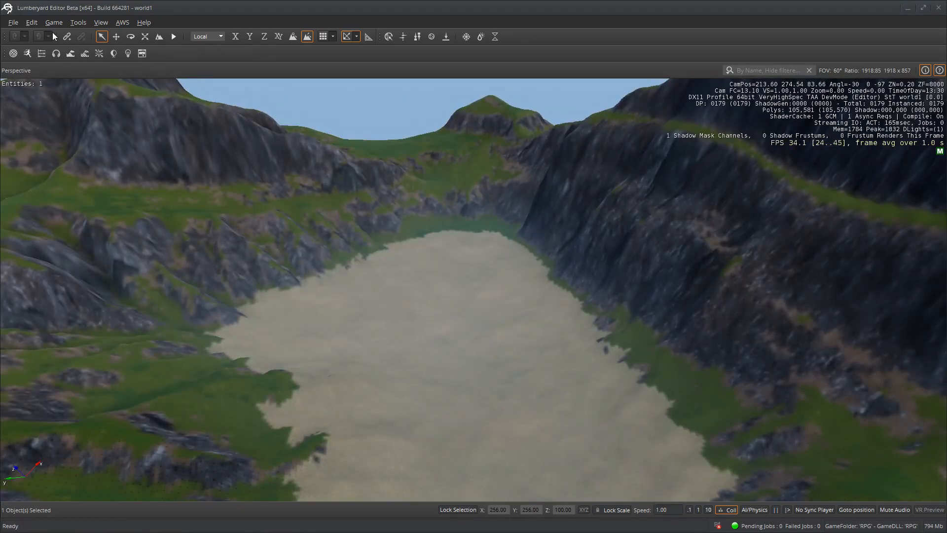
Open the terrain commands for the world1 level
click(34, 23)
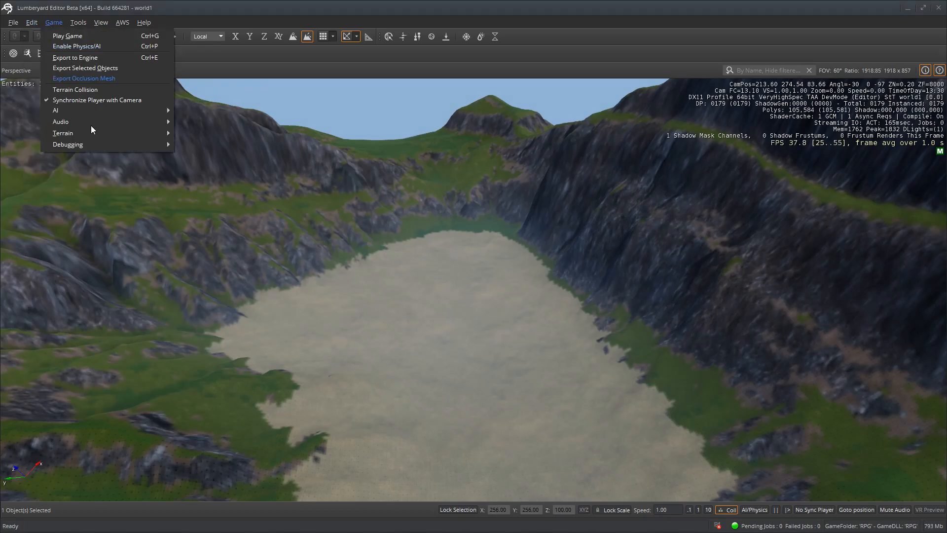